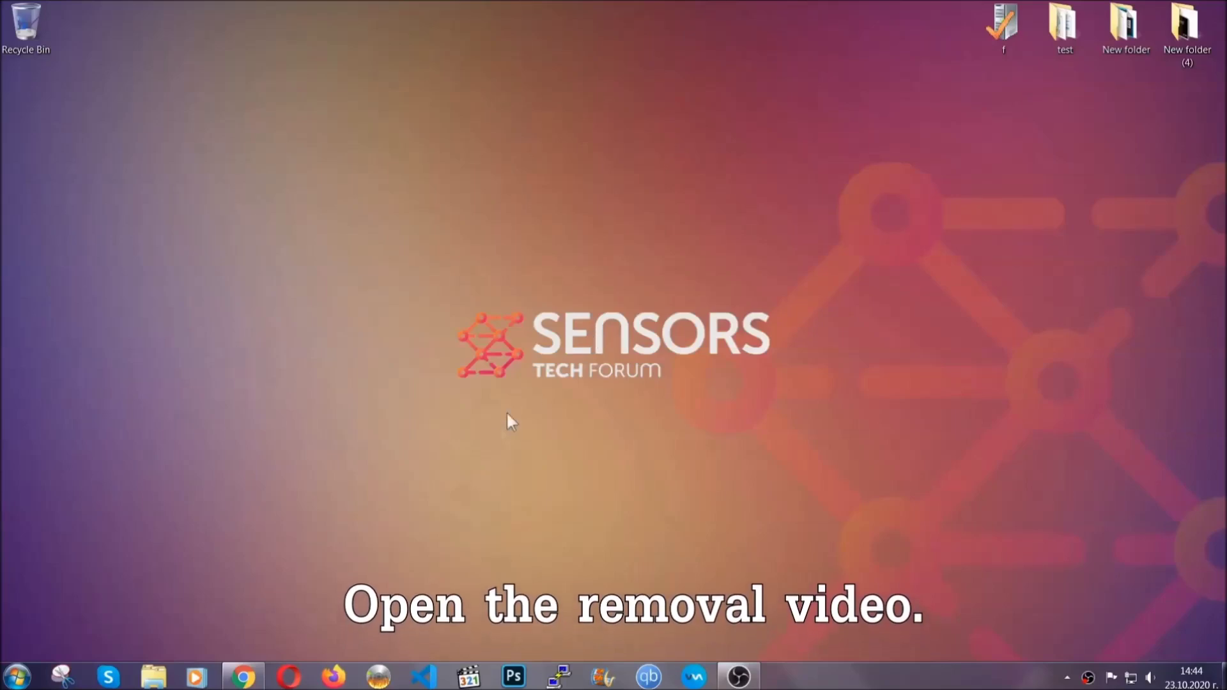
# From the video's sensorstechforum link, download SpyHunter-Installer.exe and launch it.
pyautogui.click(243, 678)
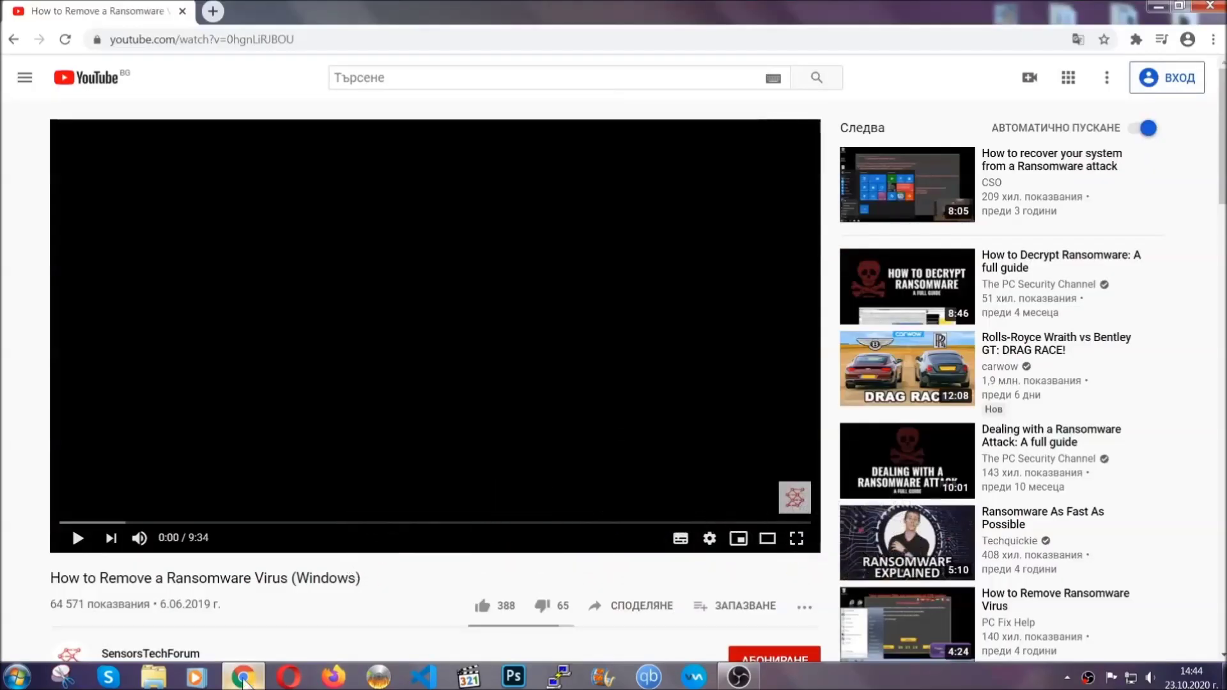
pyautogui.scroll(-4, 224, 521)
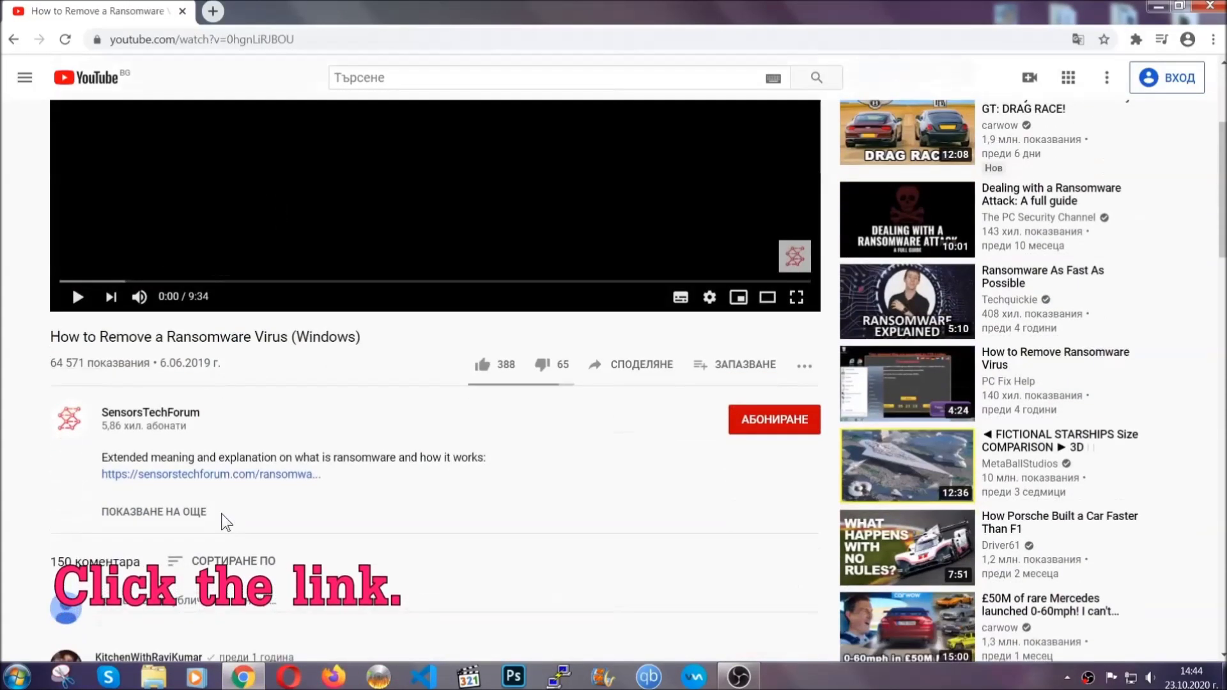
pyautogui.click(246, 478)
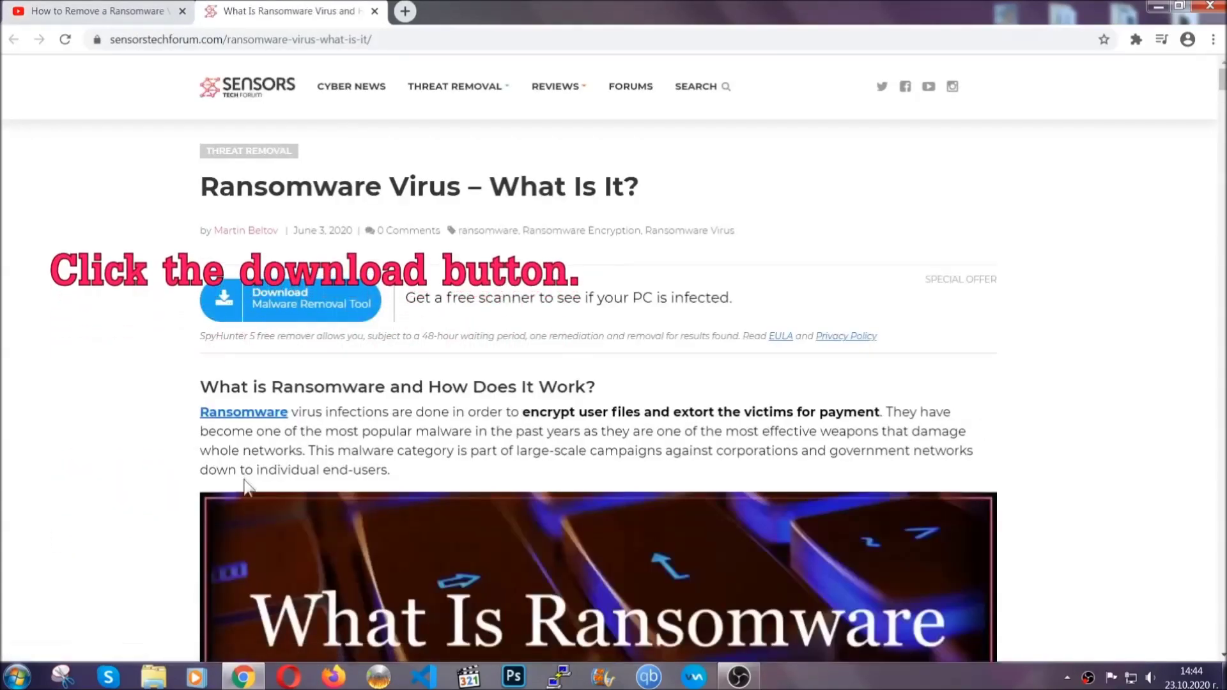
pyautogui.click(281, 306)
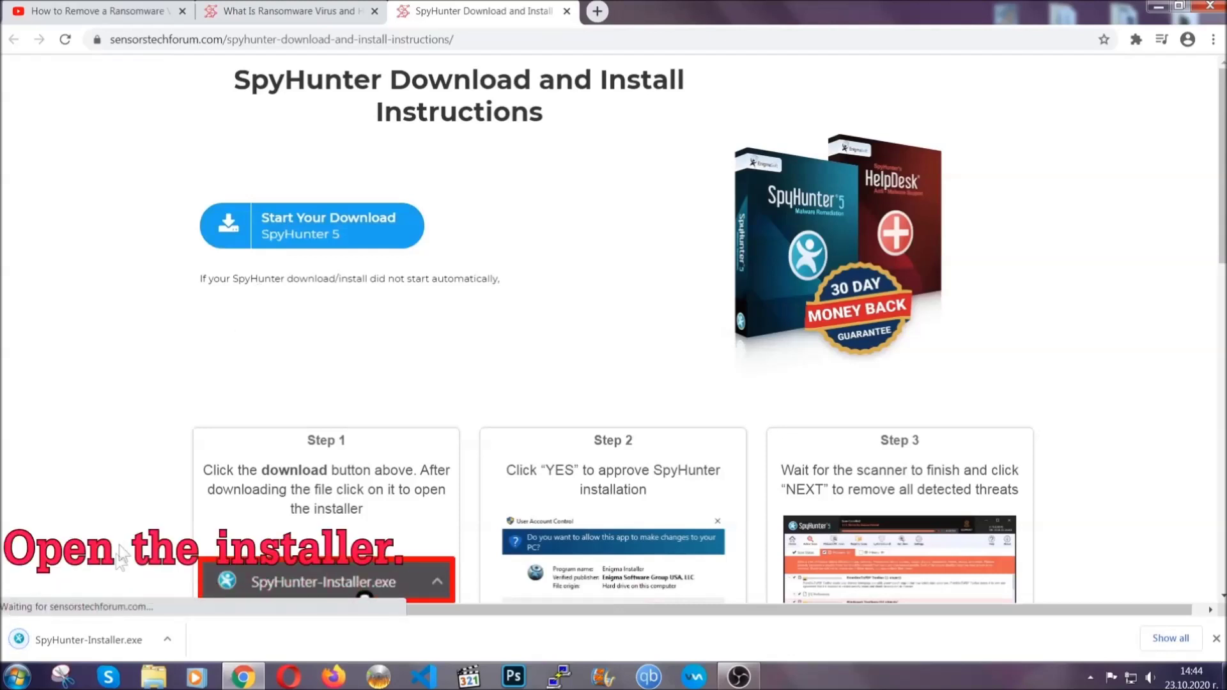
pyautogui.click(87, 637)
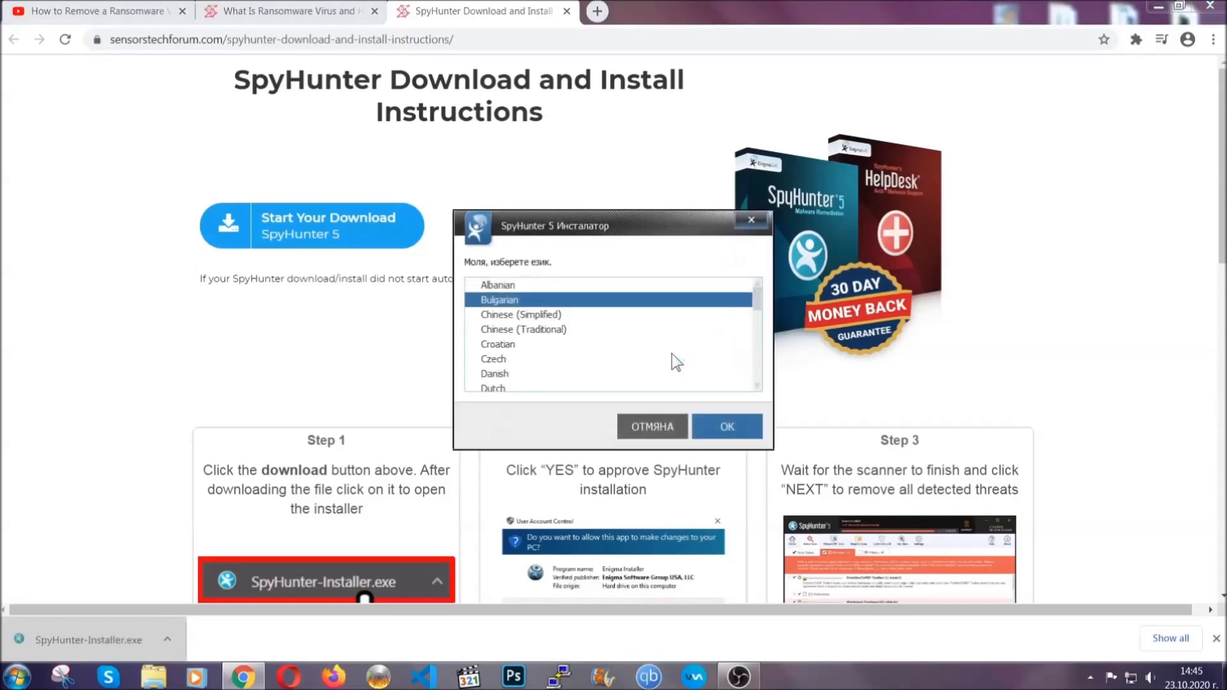
# Install SpyHunter 5 in English, accepting the EULA, and finish setup to start its scan.
pyautogui.scroll(-2, 639, 354)
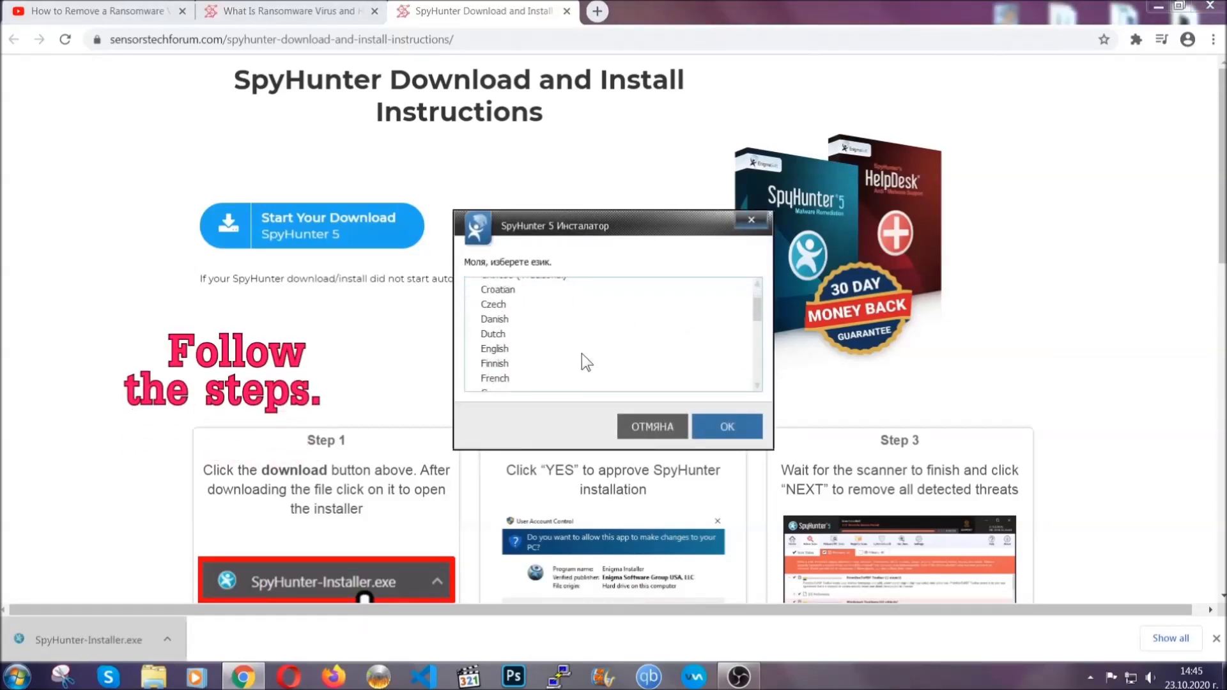
pyautogui.click(578, 350)
pyautogui.click(722, 427)
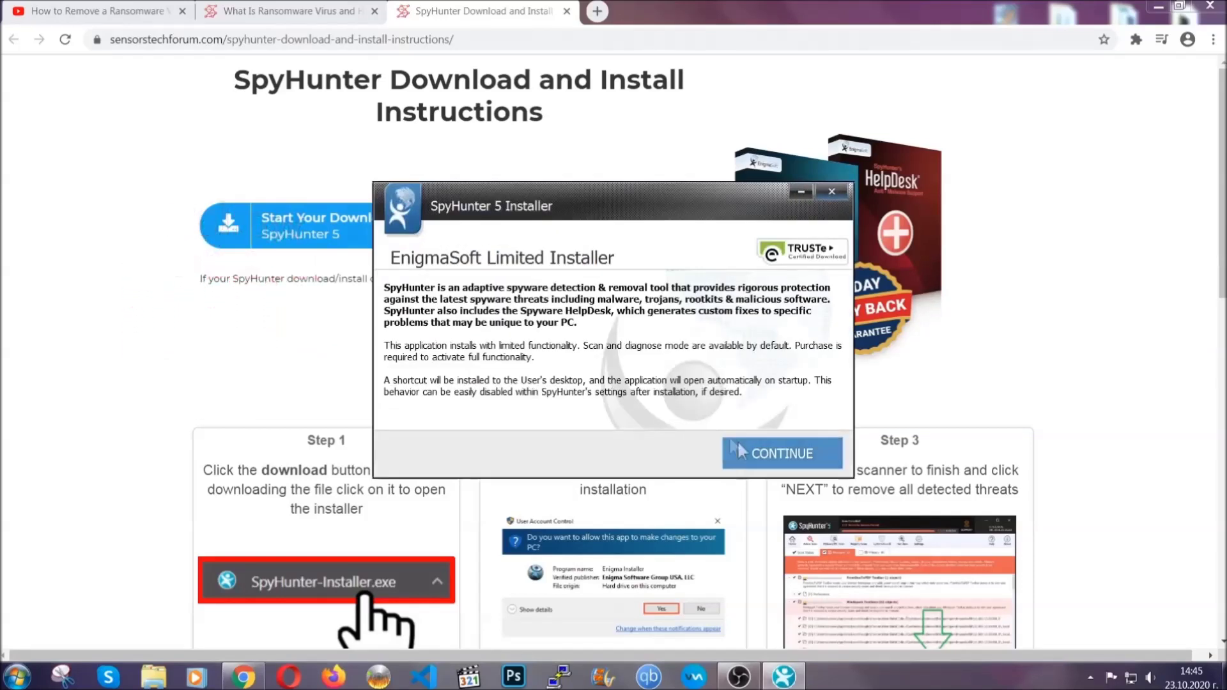
pyautogui.click(738, 441)
pyautogui.click(704, 415)
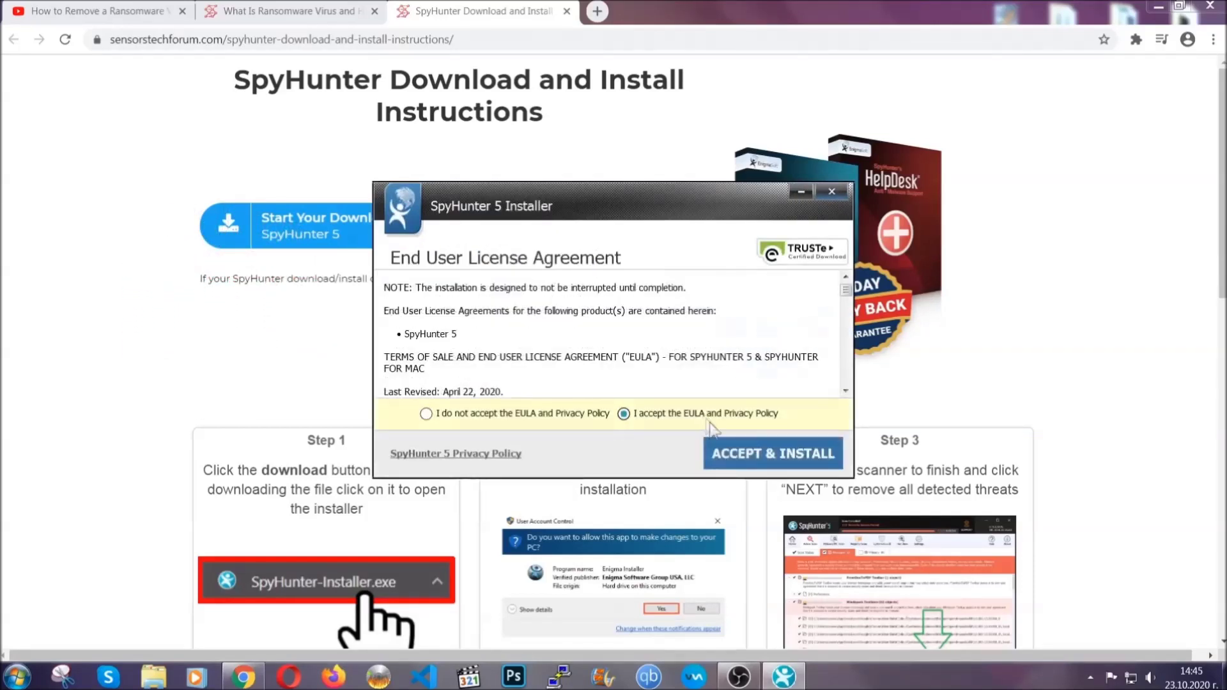
pyautogui.click(732, 455)
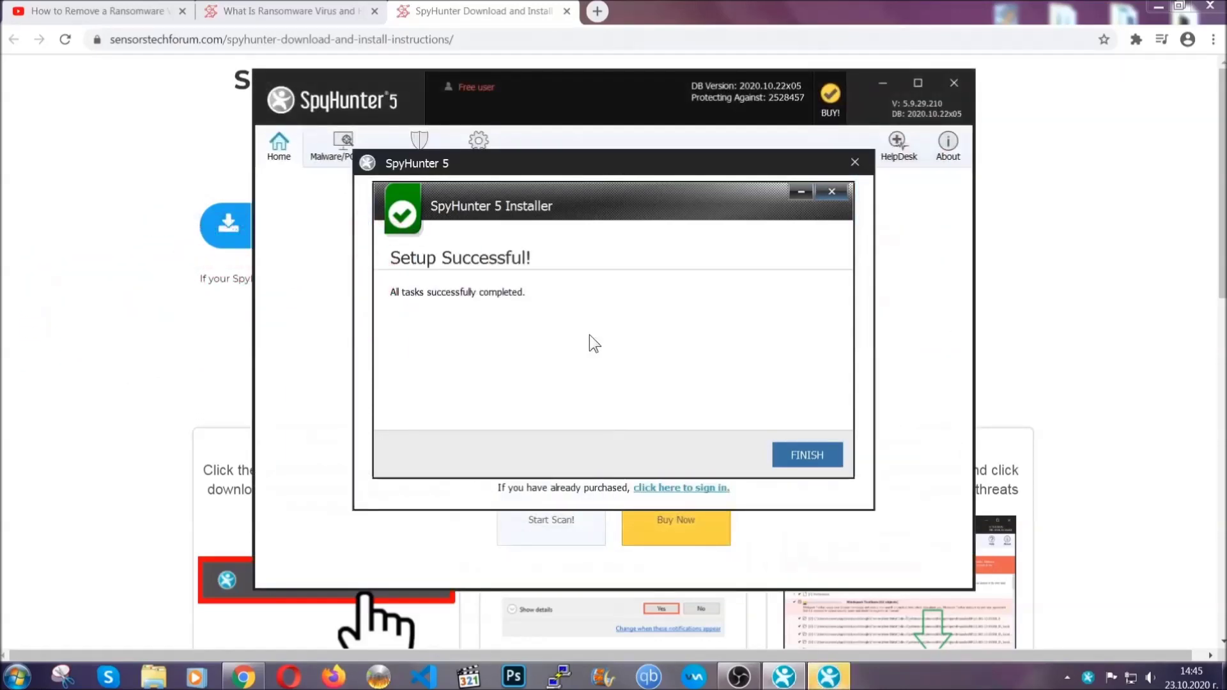
pyautogui.click(785, 458)
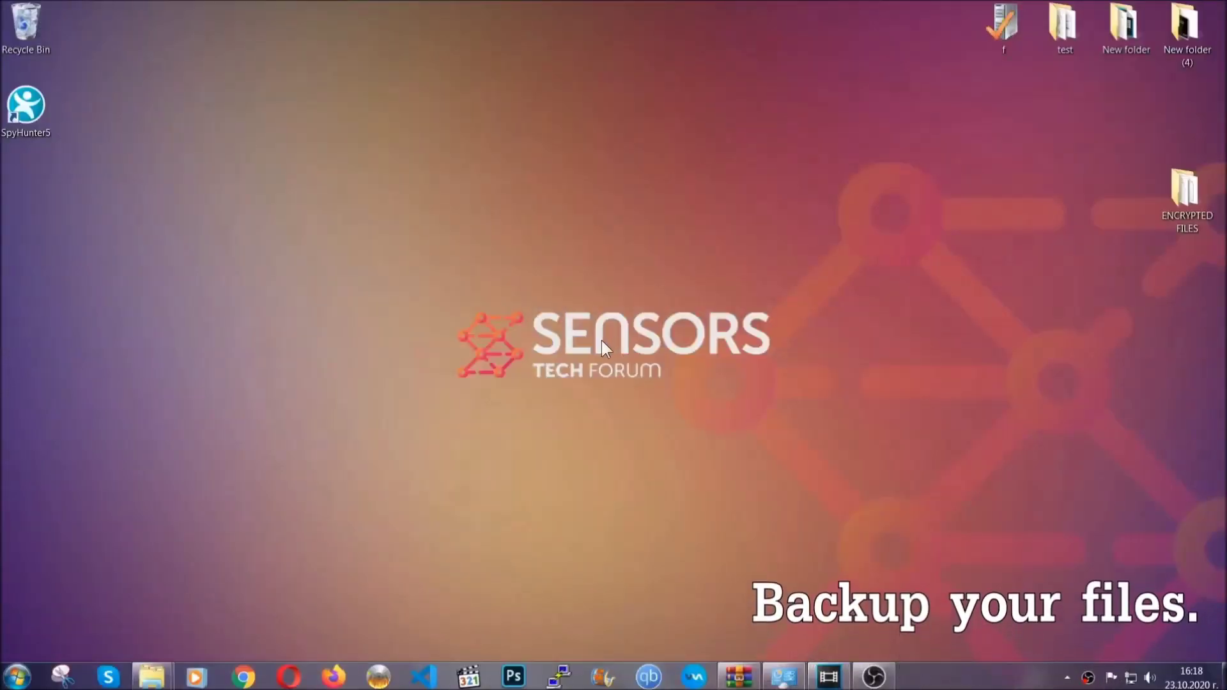
# Open the ENCRYPTED FILES folder on the desktop.
pyautogui.doubleClick(1179, 196)
# Copy all six .efji files in ENCRYPTED FILES and close that folder.
pyautogui.moveTo(484, 313); pyautogui.dragTo(960, 228)
pyautogui.rightClick(960, 228)
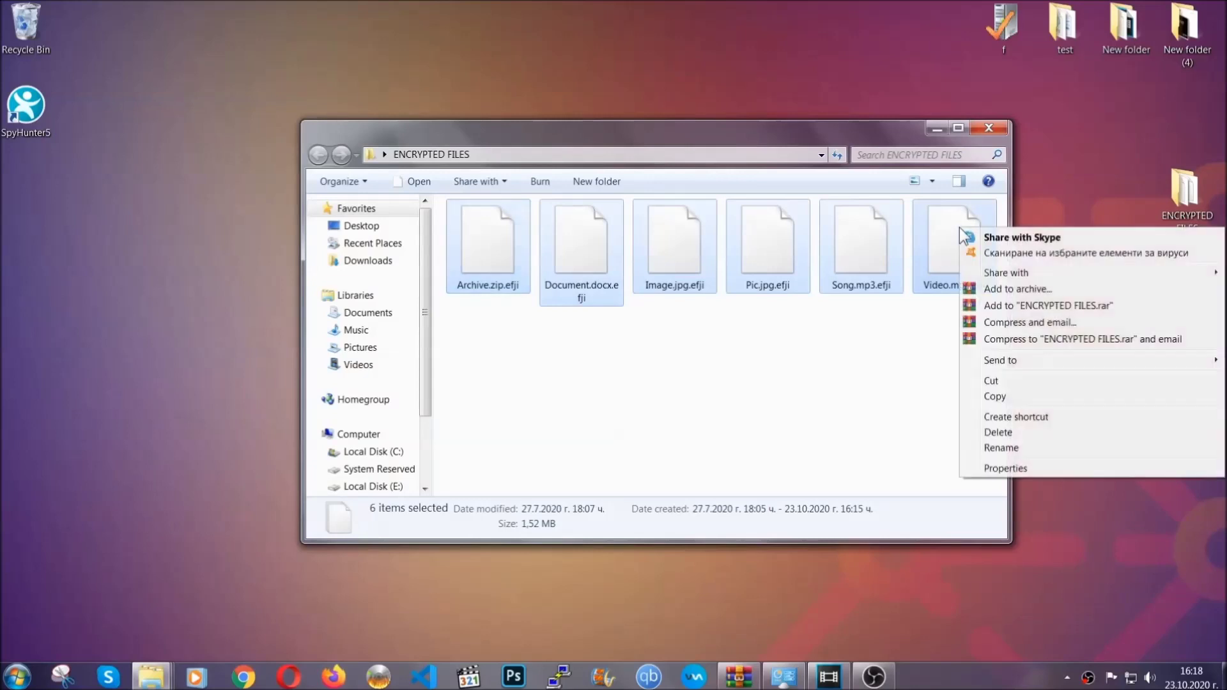
pyautogui.click(994, 397)
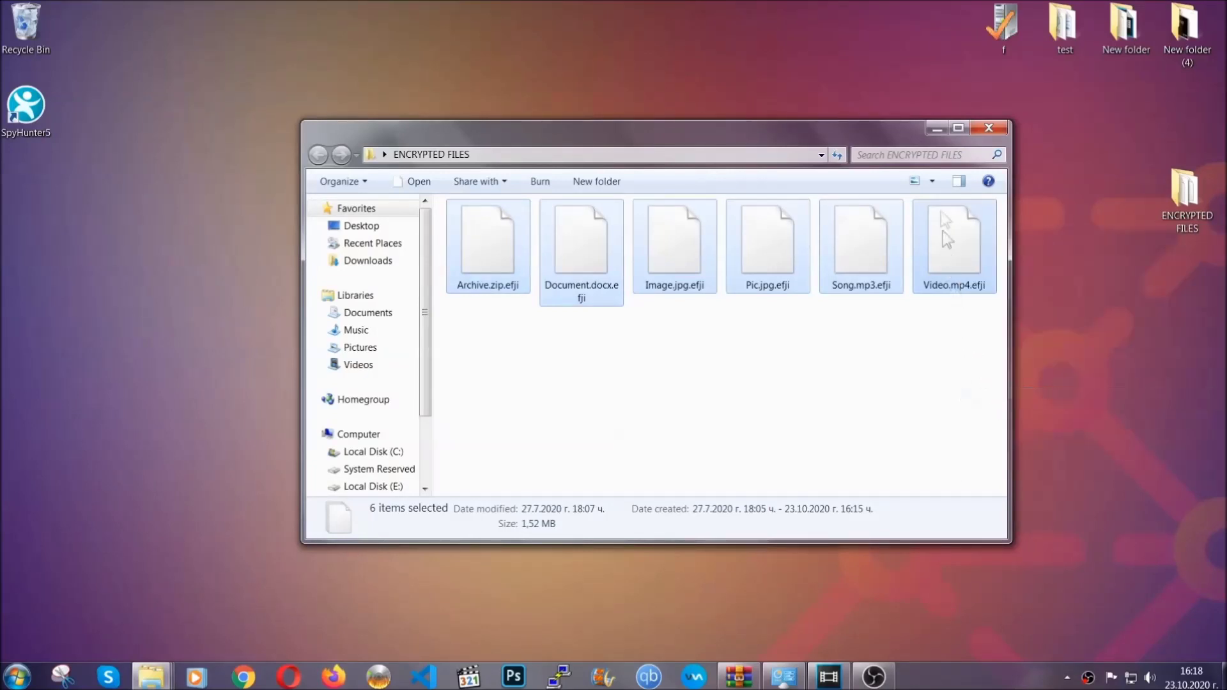
pyautogui.click(939, 128)
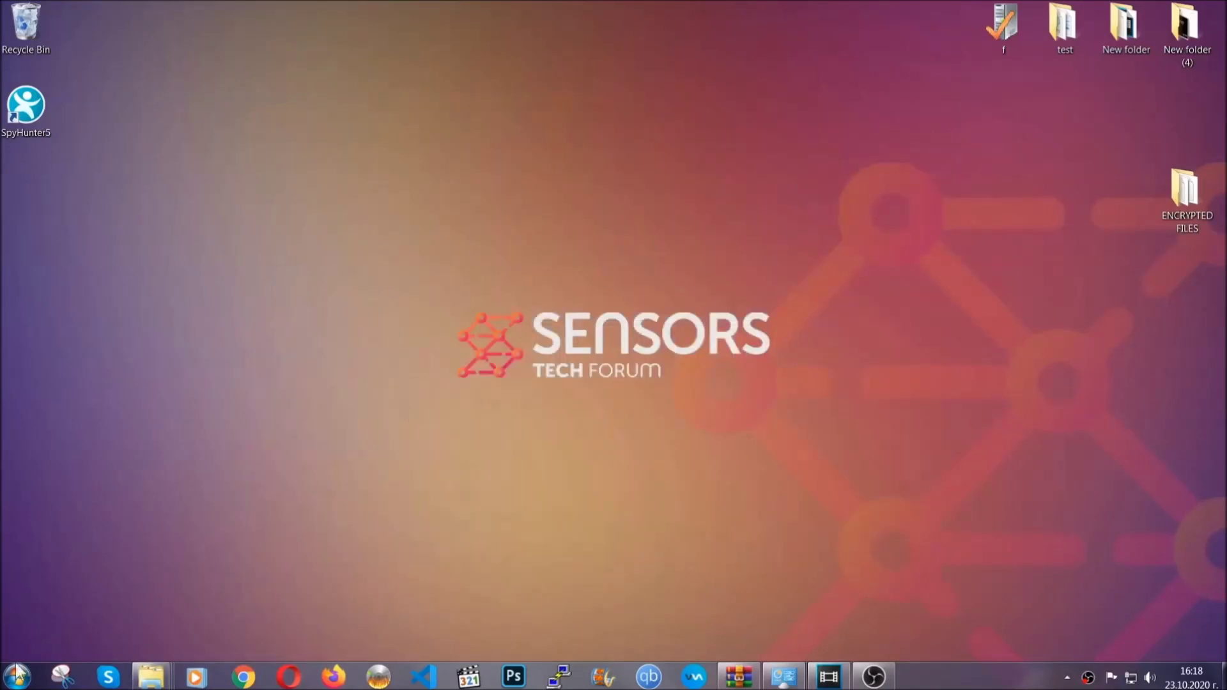
# Paste the six files onto FLASH DRIVE (H:) and close its window.
pyautogui.click(17, 674)
pyautogui.click(232, 476)
pyautogui.doubleClick(773, 375)
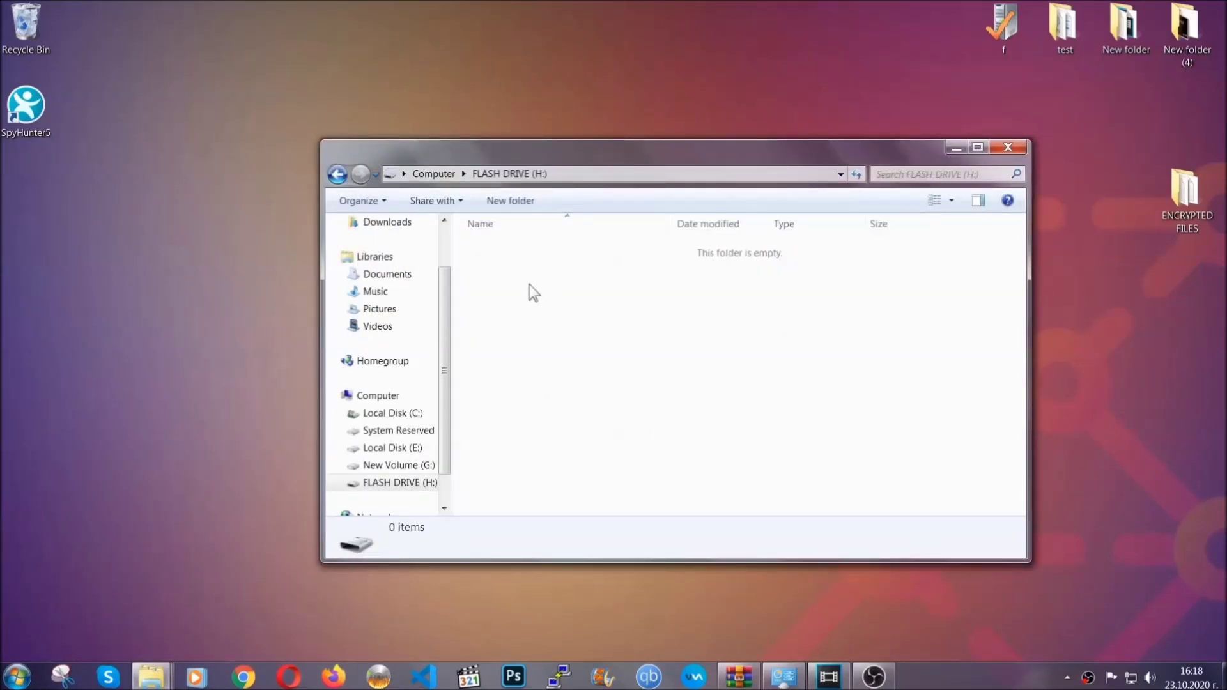
pyautogui.rightClick(532, 293)
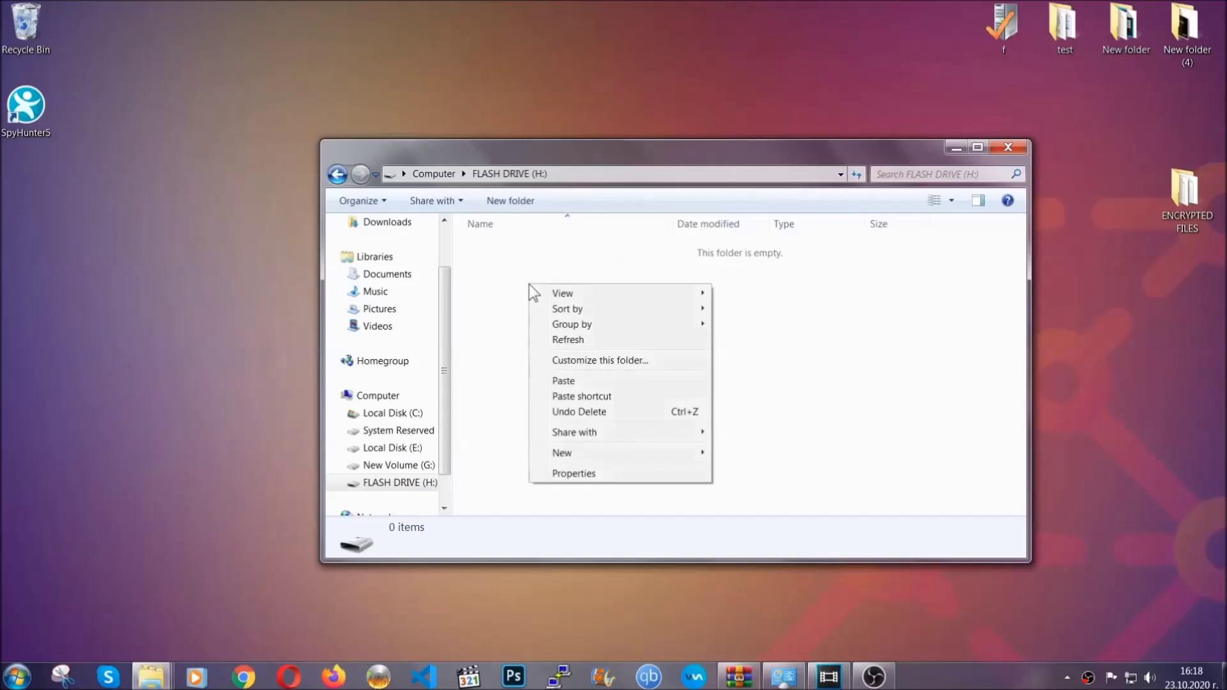
pyautogui.click(560, 381)
pyautogui.click(558, 382)
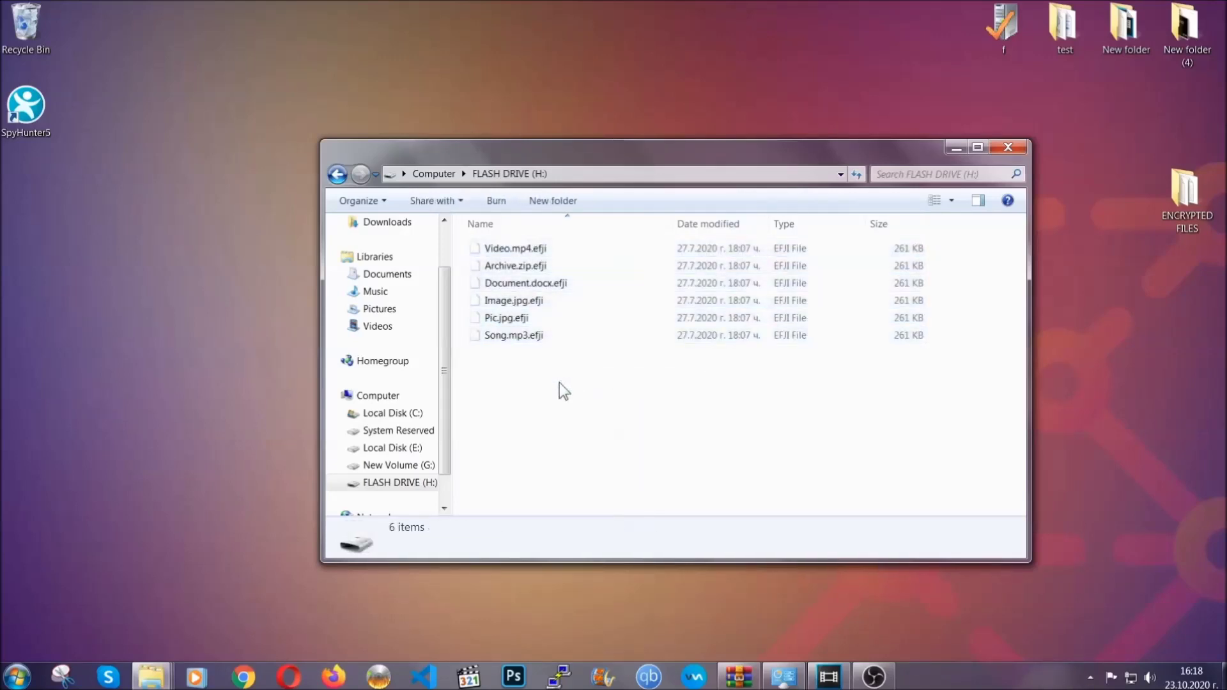
pyautogui.click(1007, 149)
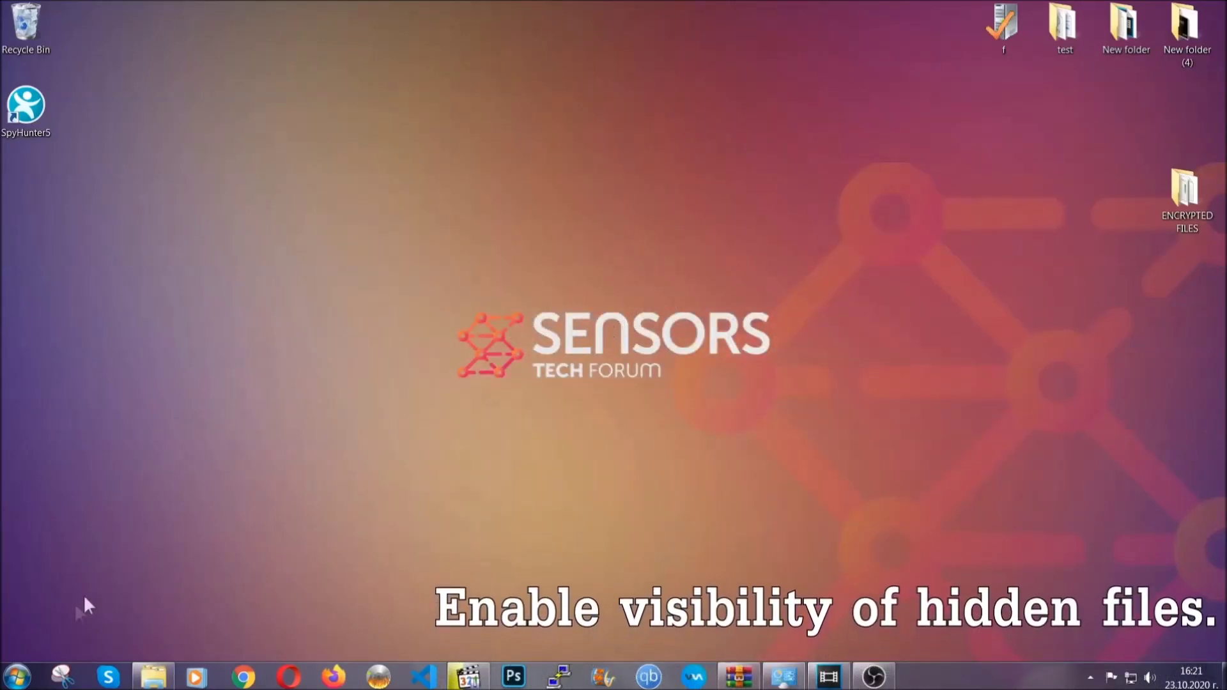
# Turn on 'Show hidden files, folders, and drives' in Folder Options and apply it.
pyautogui.click(17, 676)
pyautogui.click(50, 636)
pyautogui.write('showh')
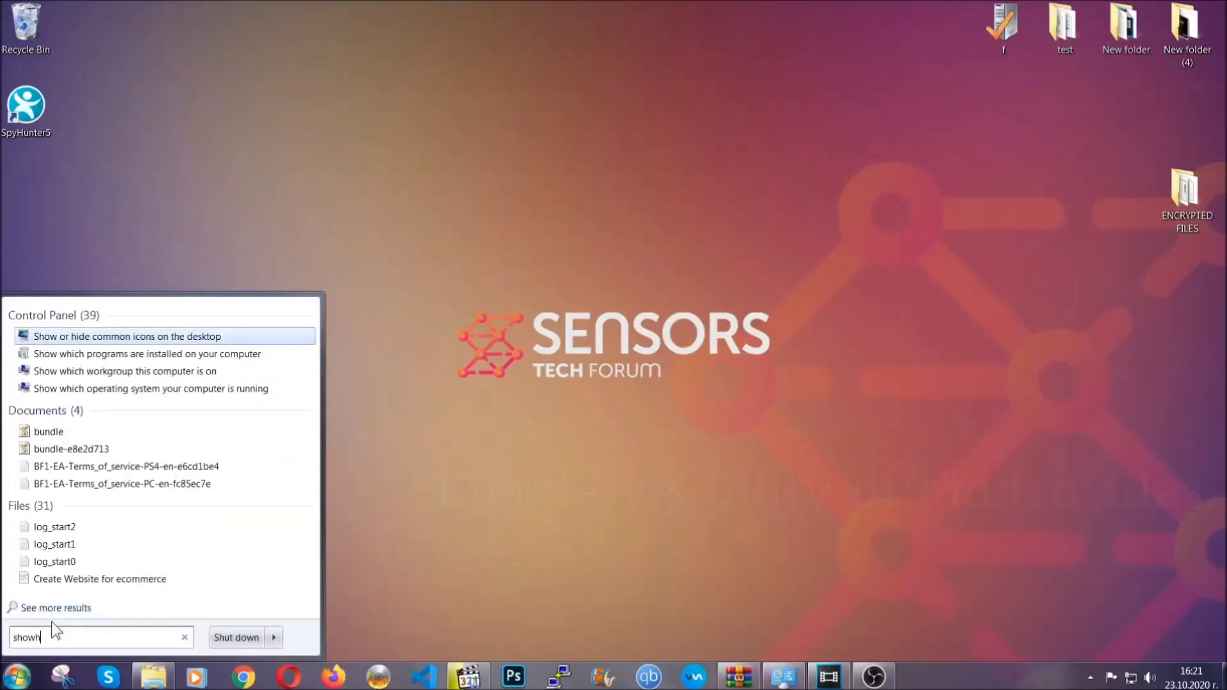
pyautogui.press('BackSpace')
pyautogui.write('hidden f')
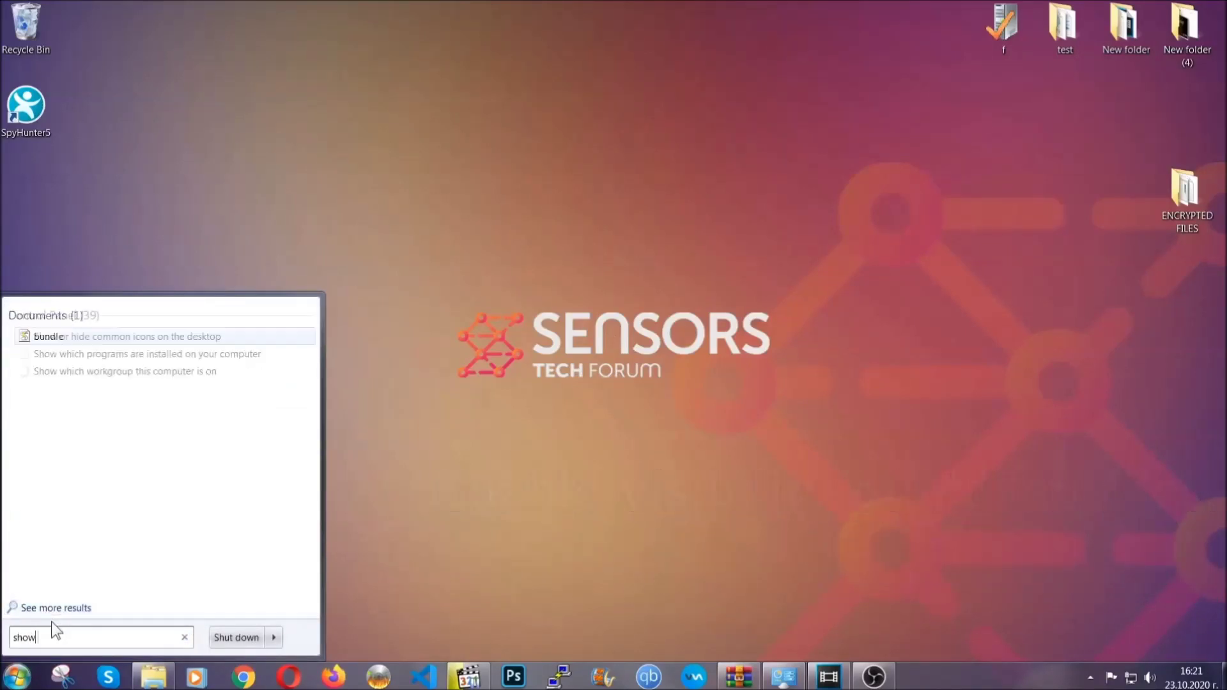
pyautogui.write('iles and folders')
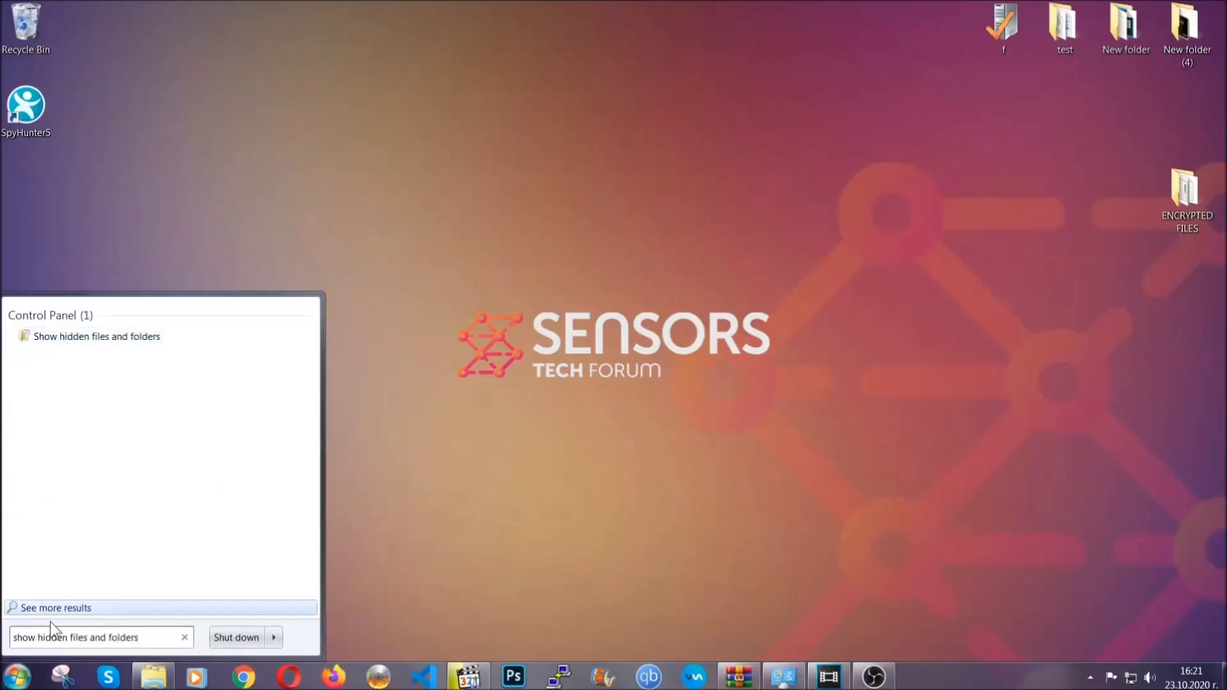
pyautogui.click(145, 338)
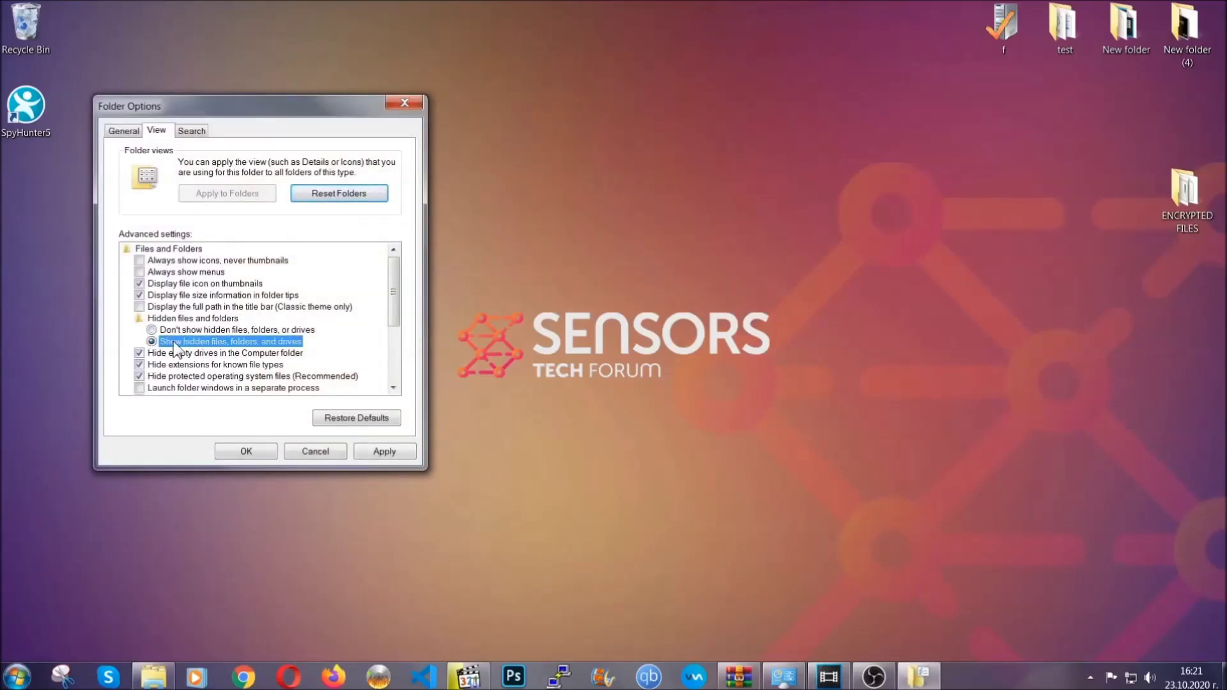
pyautogui.click(381, 454)
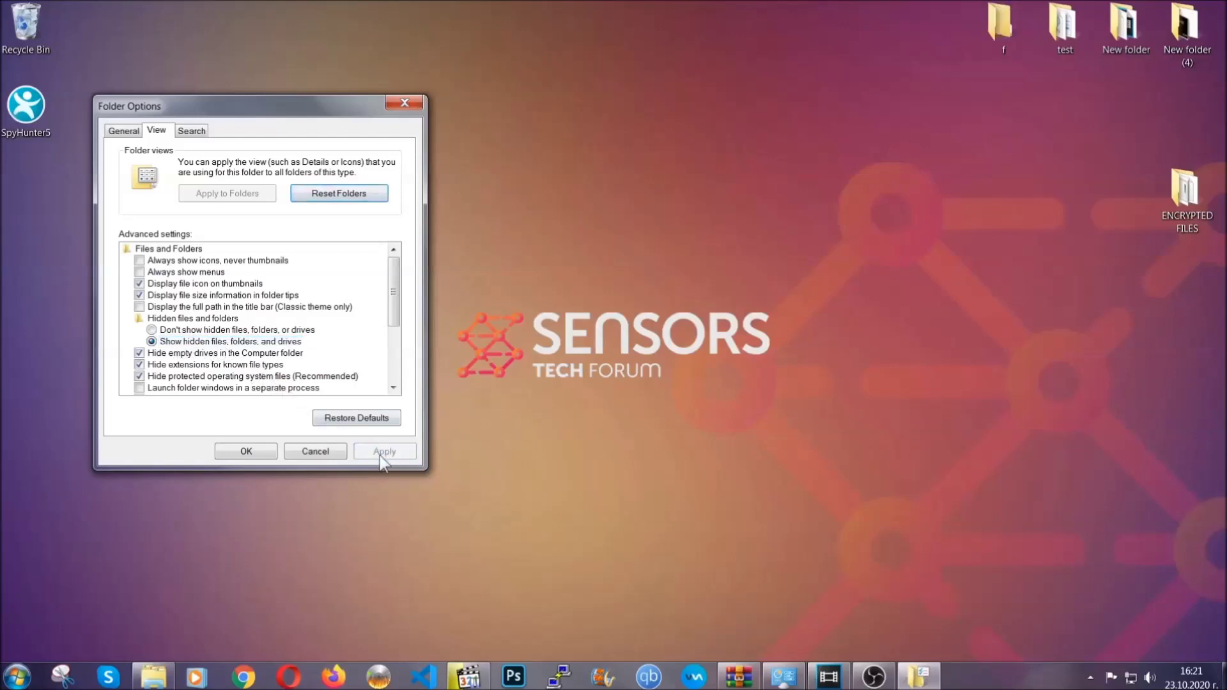
pyautogui.click(242, 451)
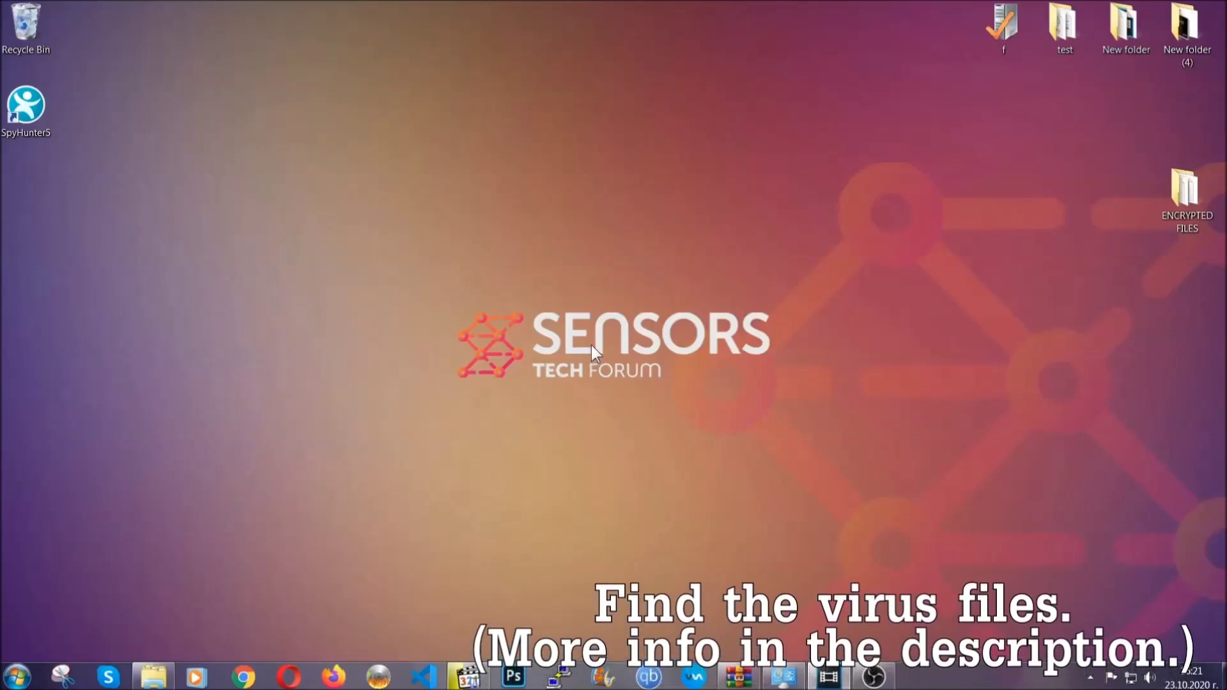
# Search Computer for 'fileextension:exe Example Virus Name'.
pyautogui.click(18, 676)
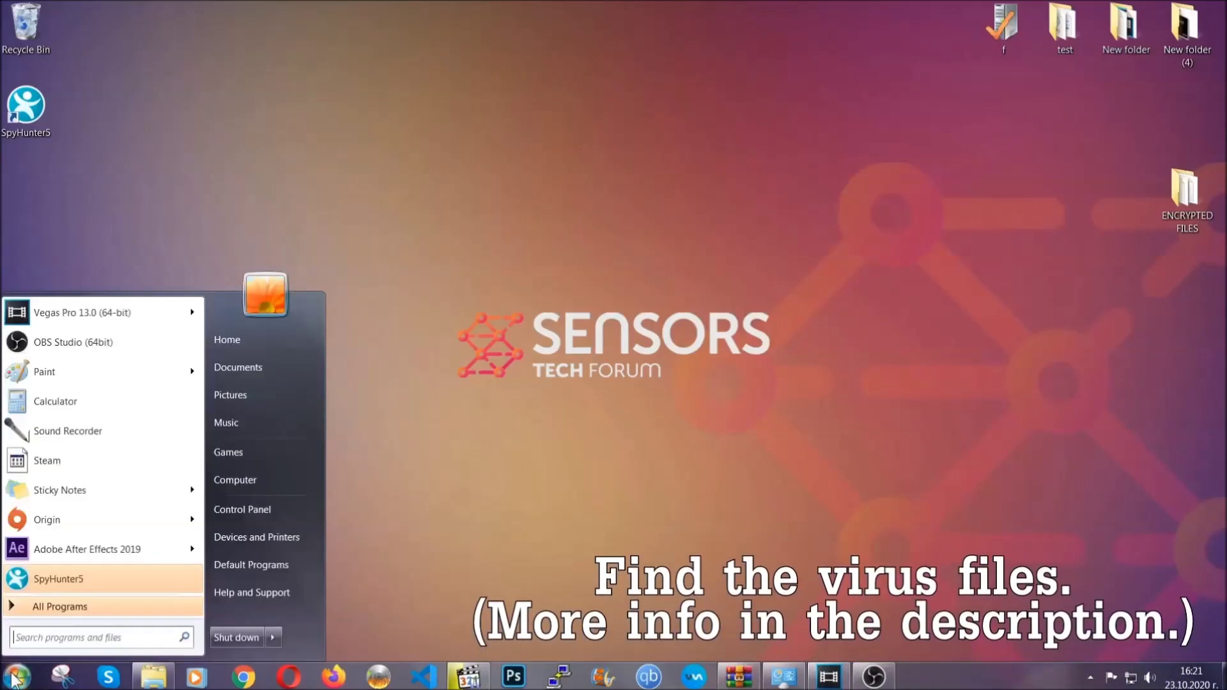
pyautogui.click(251, 479)
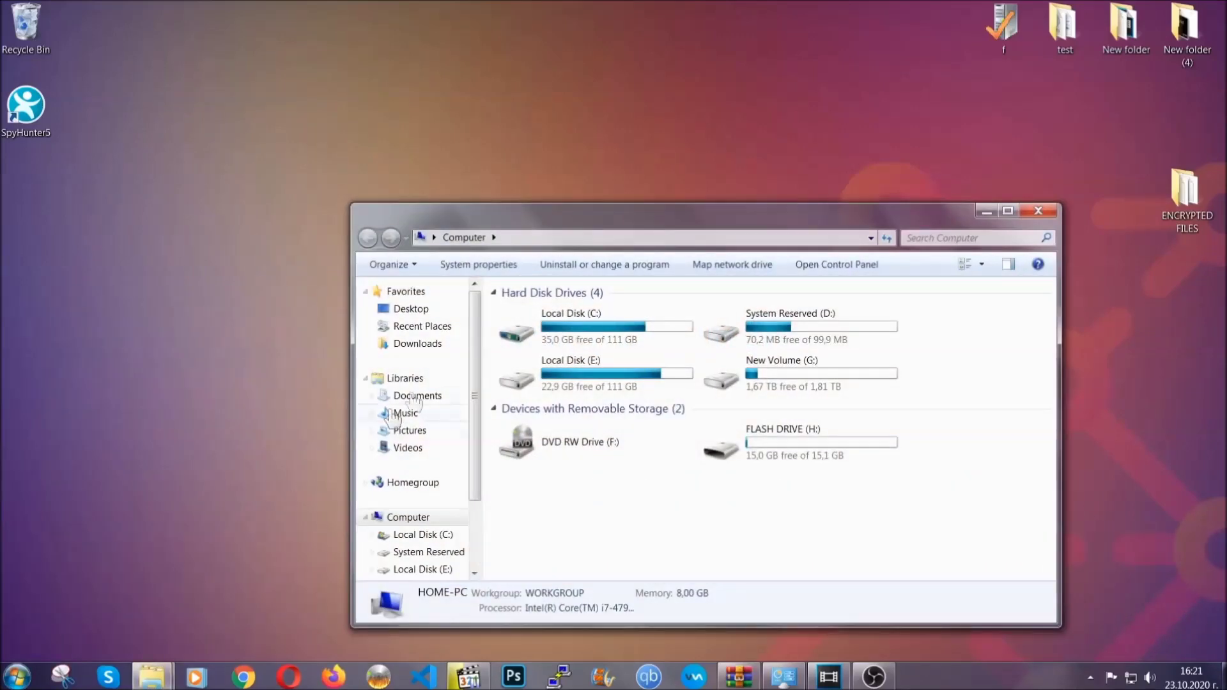
pyautogui.moveTo(667, 225); pyautogui.dragTo(587, 170)
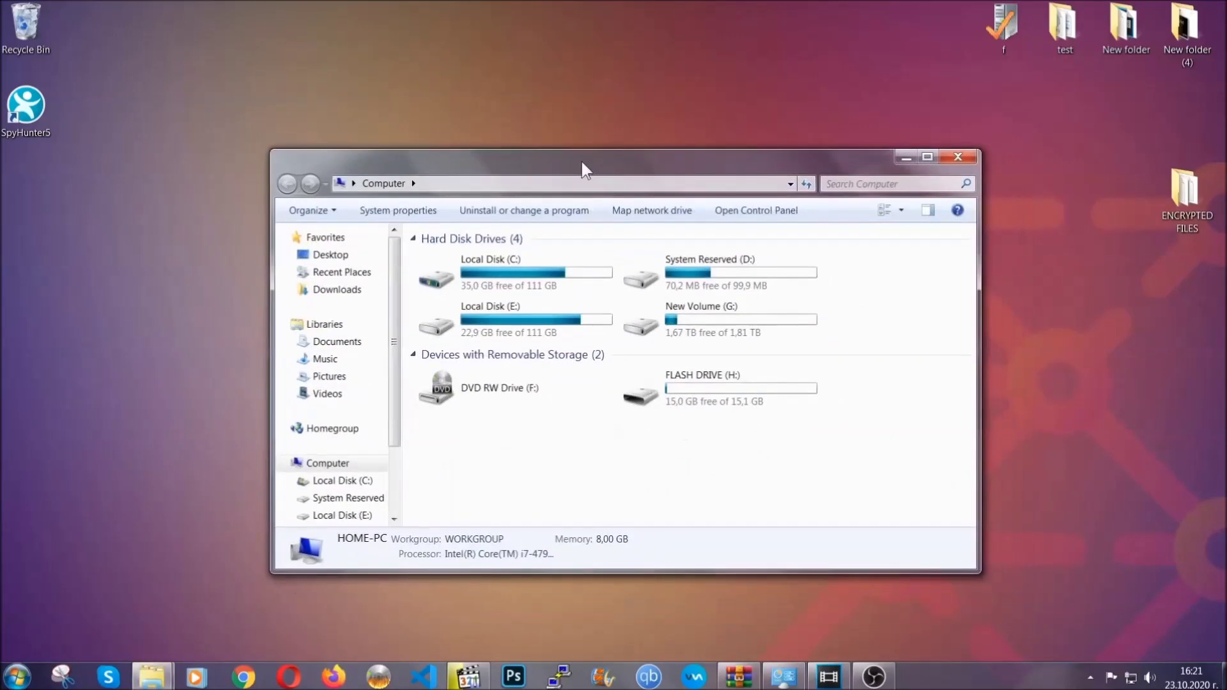
pyautogui.click(838, 184)
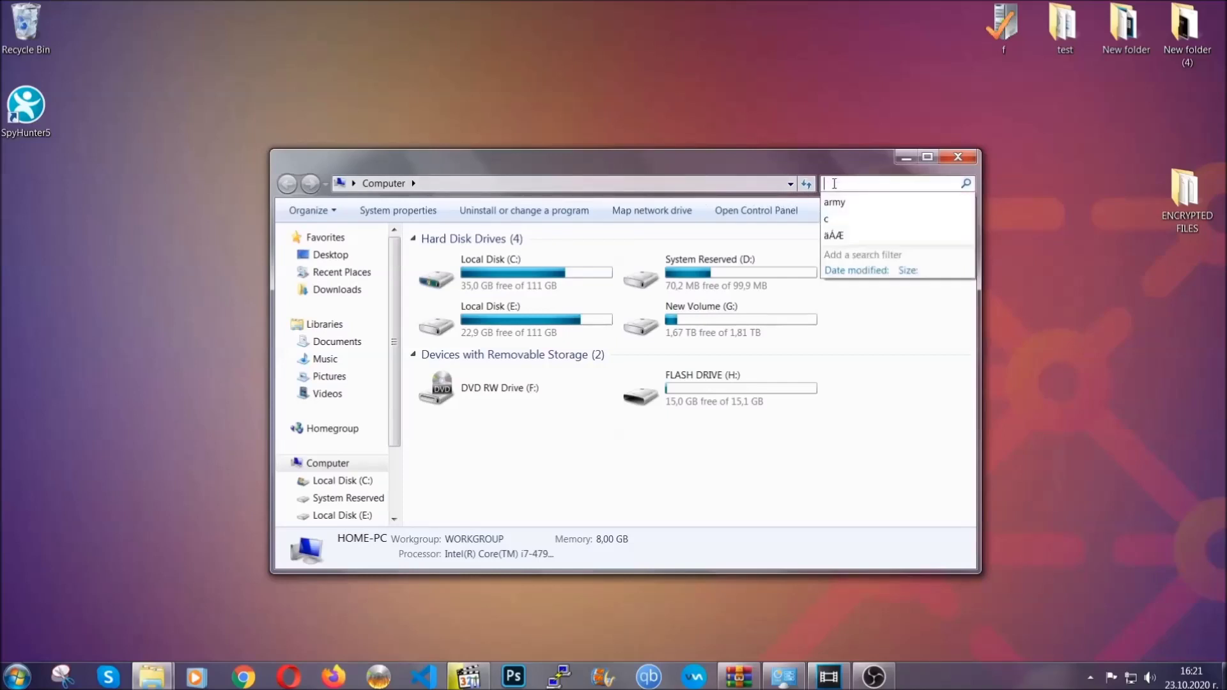
pyautogui.write('fileextension:exe ')
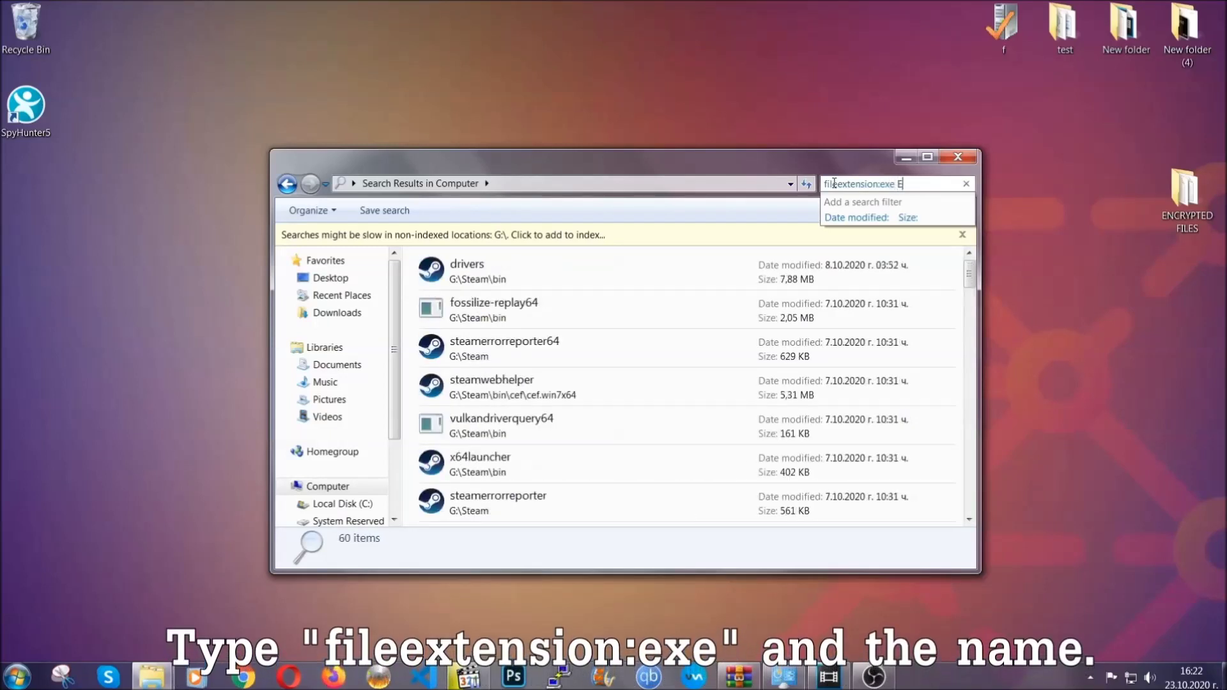
pyautogui.write('Example Vir')
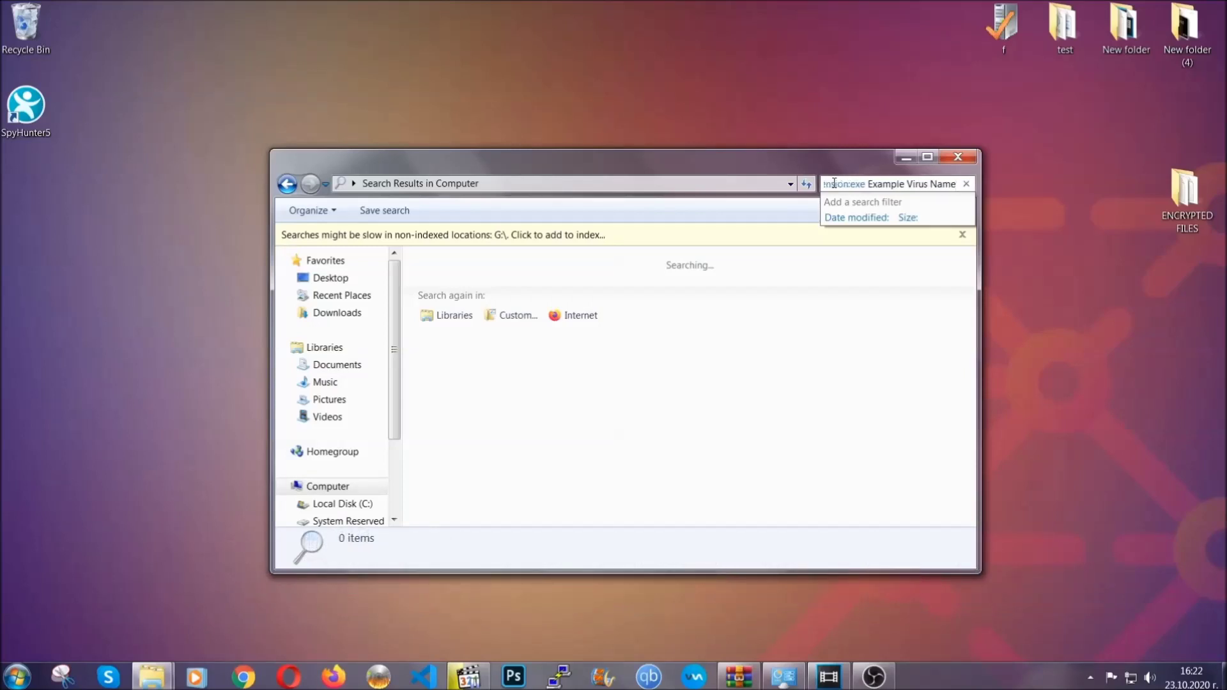
pyautogui.write('us Name')
pyautogui.press('Return')
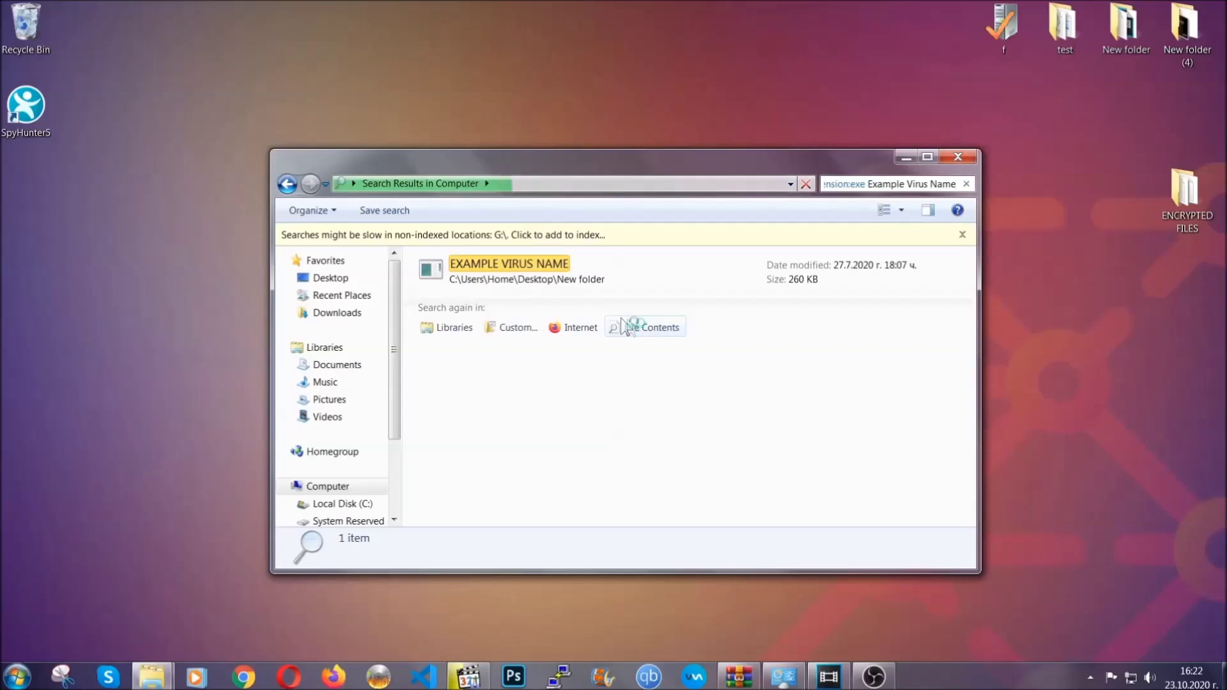
# Delete the EXAMPLE VIRUS NAME executable to the Recycle Bin and close the search window.
pyautogui.click(541, 267)
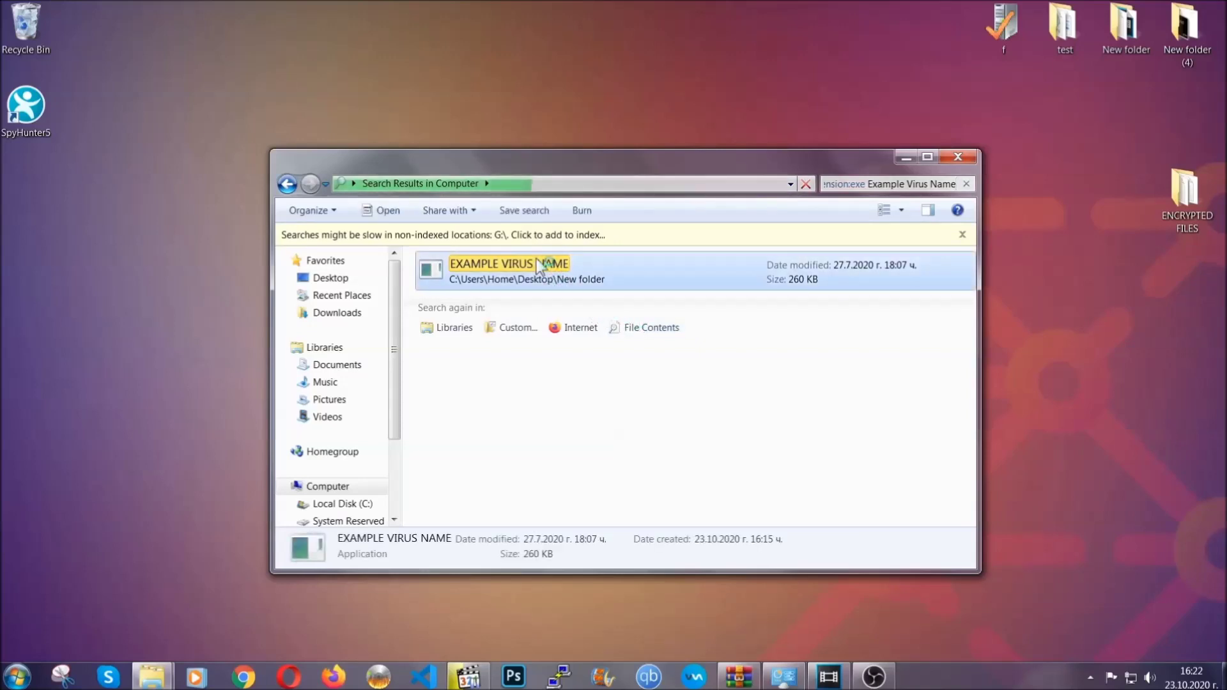
pyautogui.rightClick(537, 264)
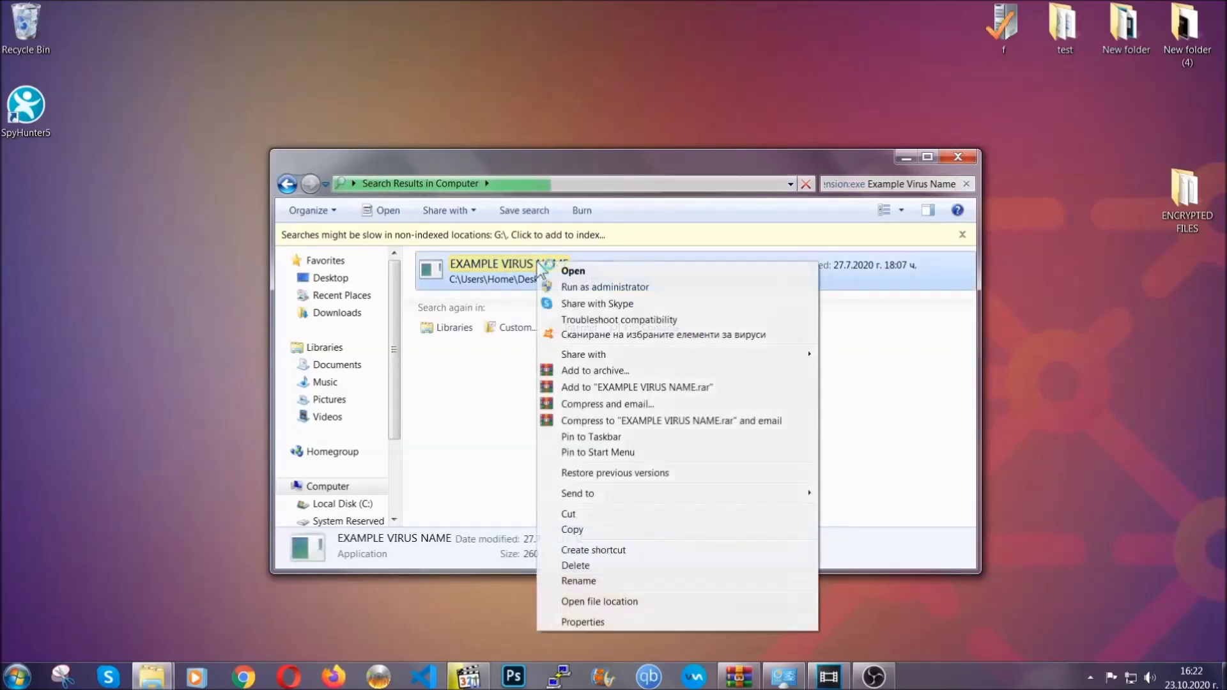
pyautogui.click(592, 565)
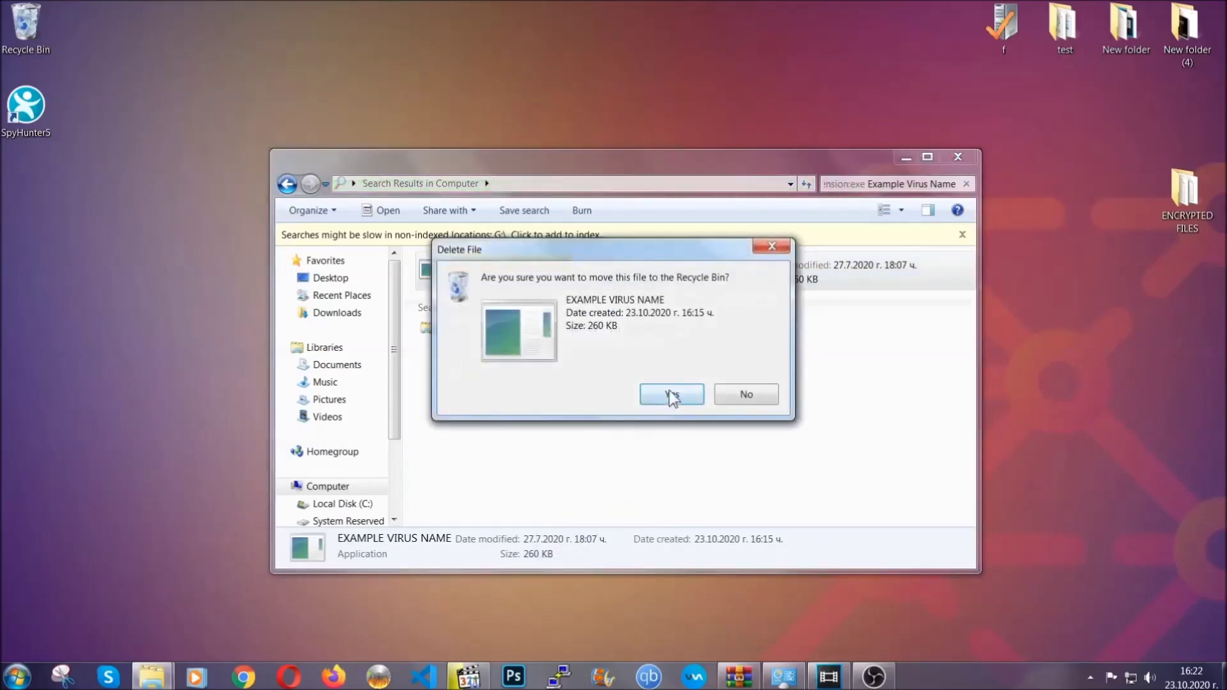
pyautogui.click(671, 396)
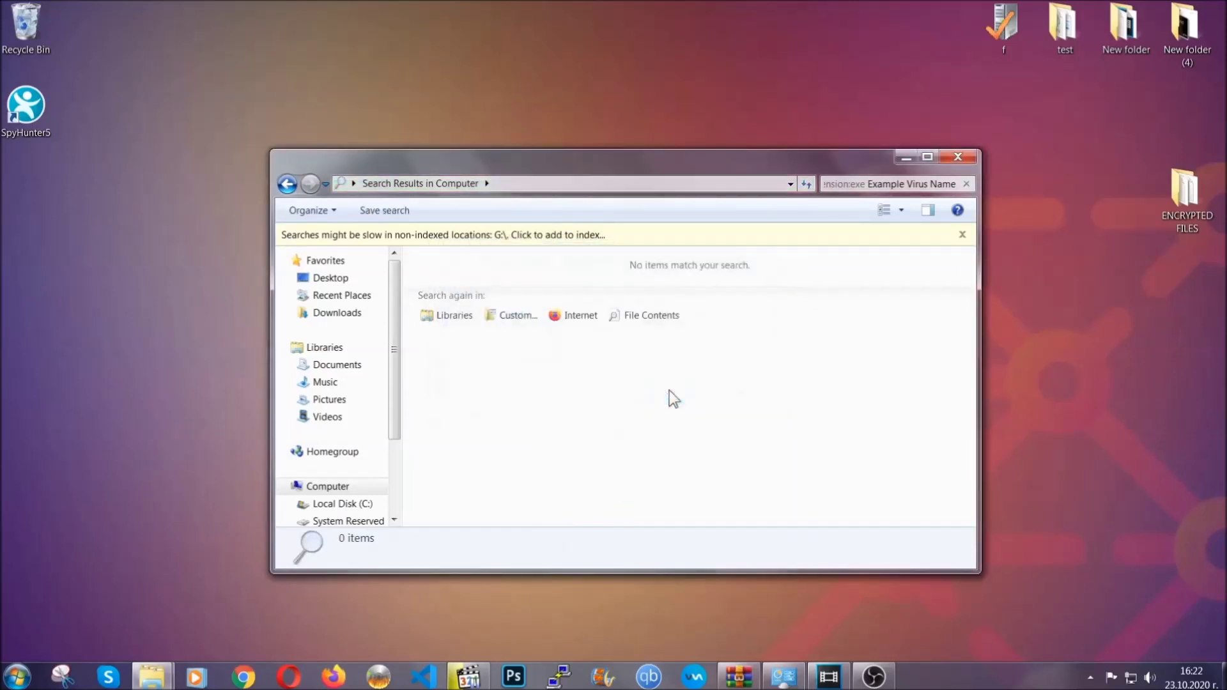
pyautogui.click(959, 156)
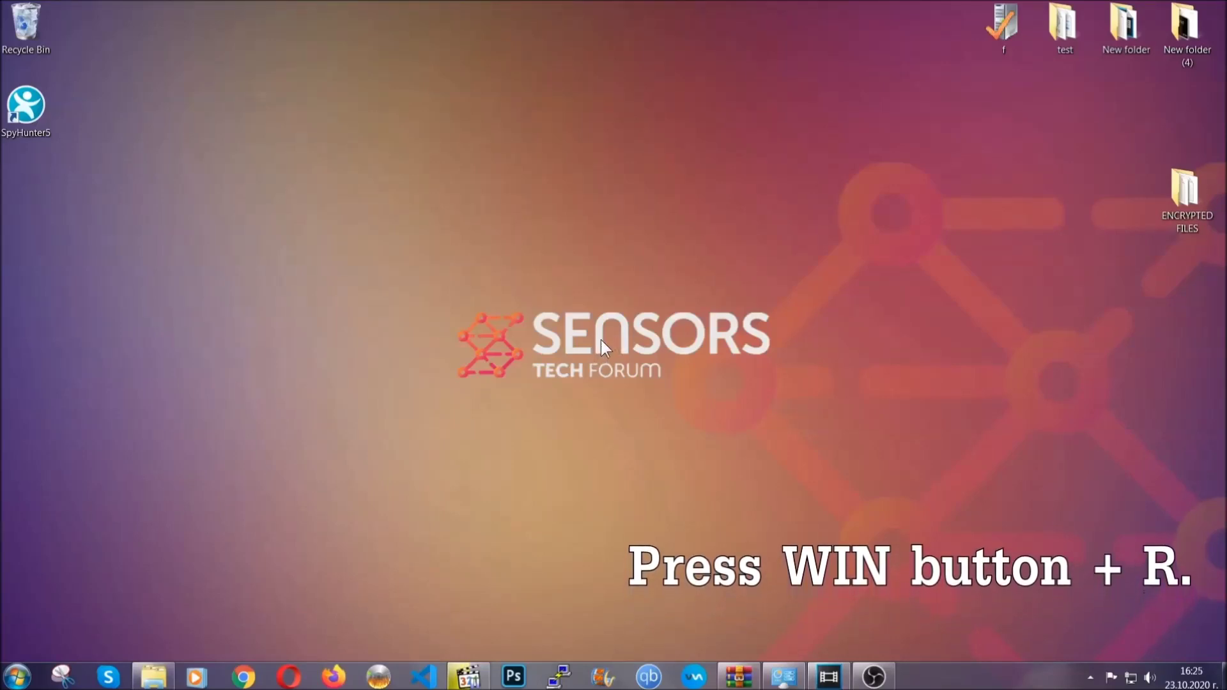
# Launch REGEDIT from the Run box, replacing the previous cmd entry.
pyautogui.press('super+r')
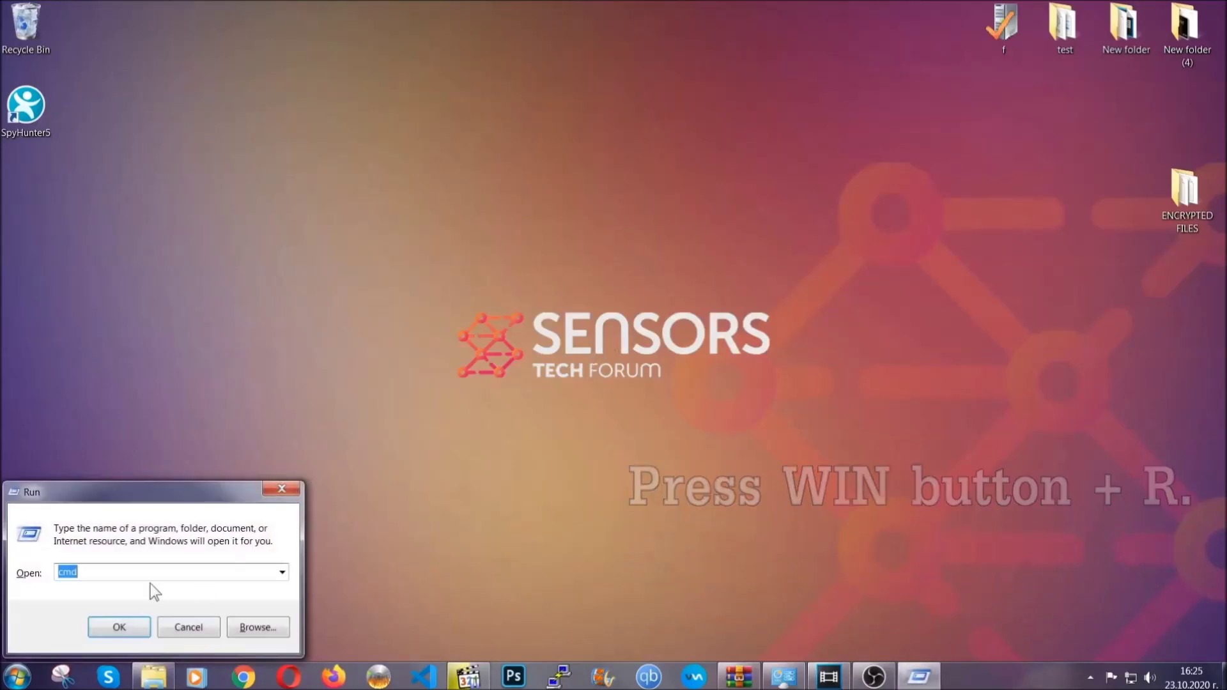
pyautogui.click(116, 580)
pyautogui.moveTo(116, 580); pyautogui.dragTo(15, 577)
pyautogui.write('REGEDIT')
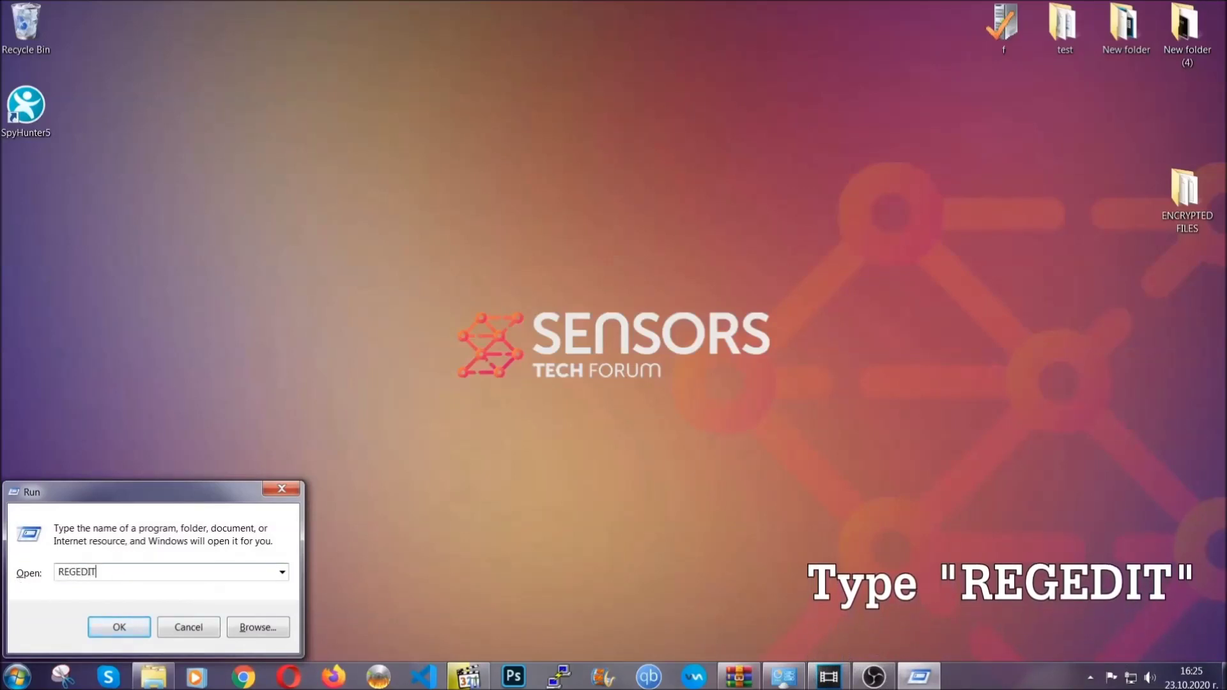
pyautogui.click(102, 625)
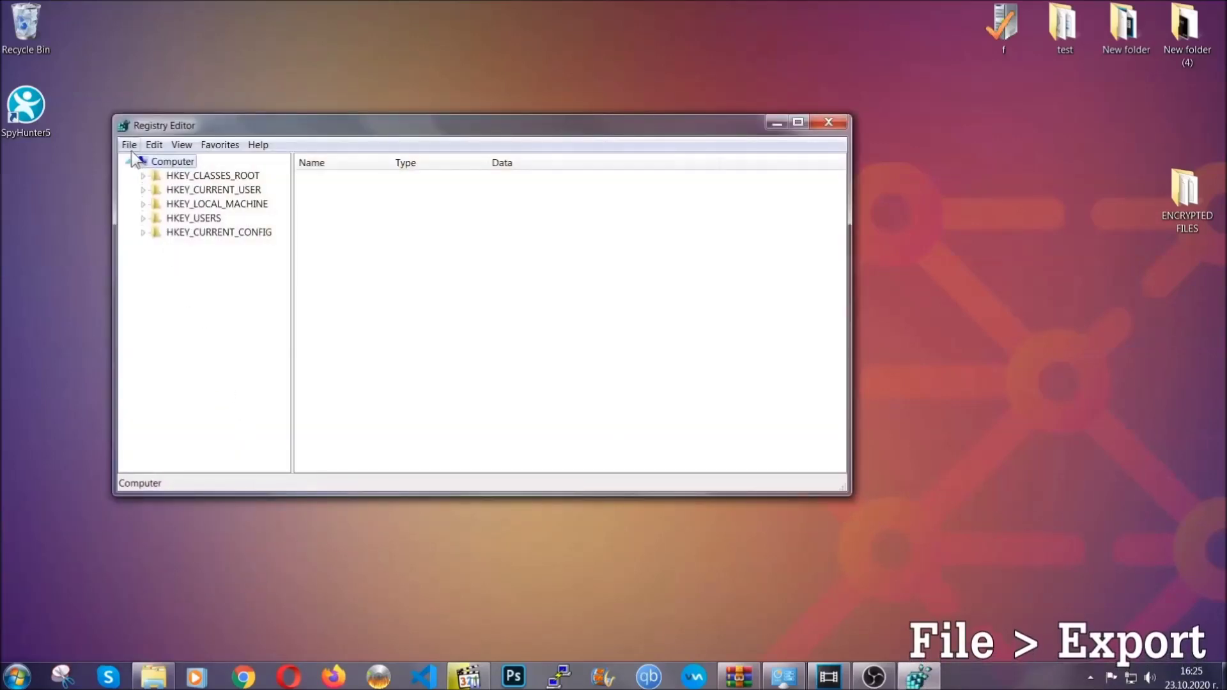
# Export the whole registry to the Desktop as BACKUP.reg.
pyautogui.click(130, 146)
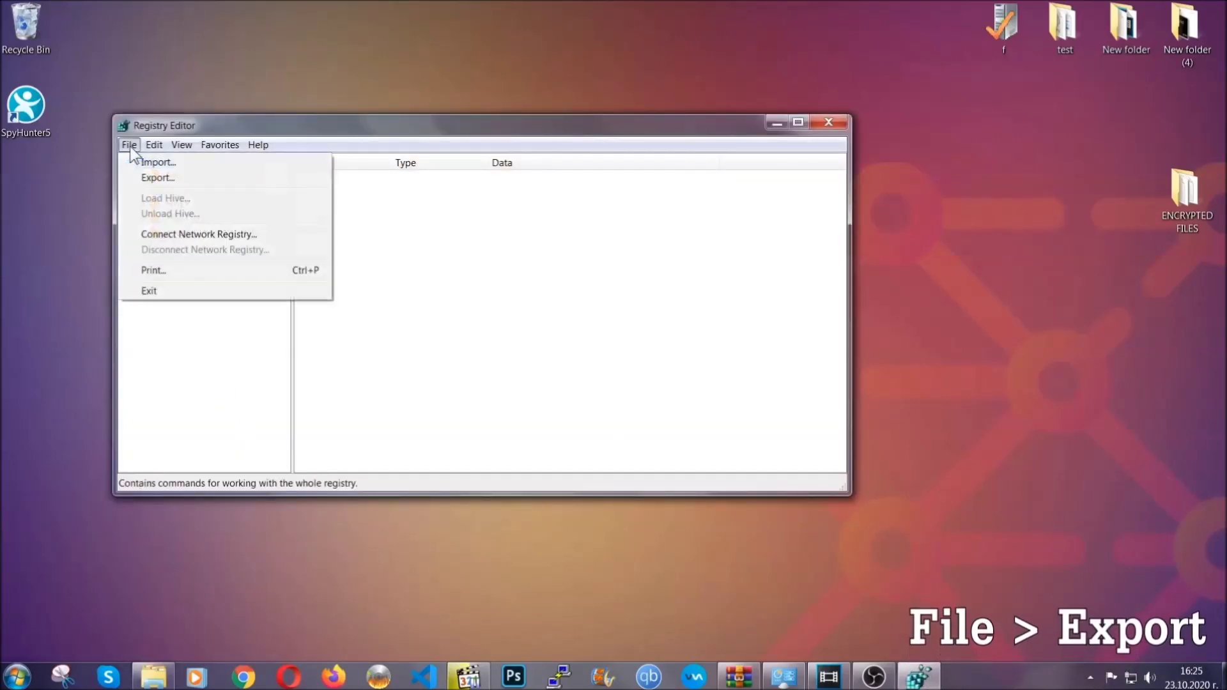
pyautogui.click(159, 176)
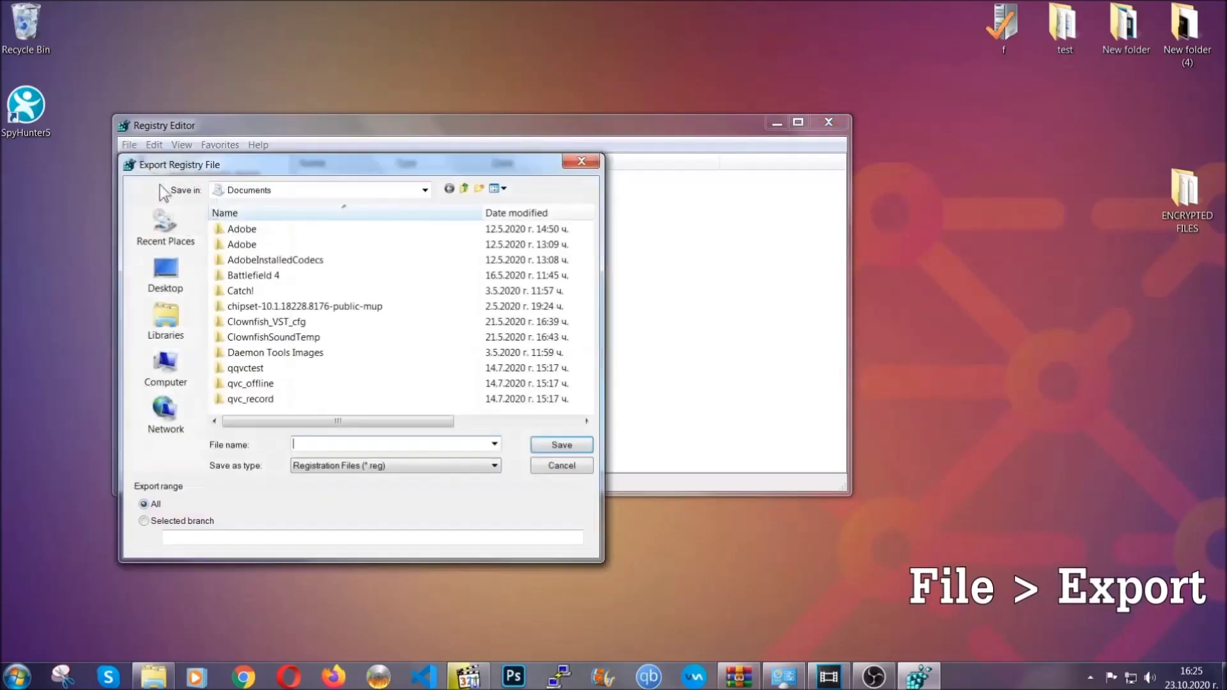
pyautogui.click(161, 271)
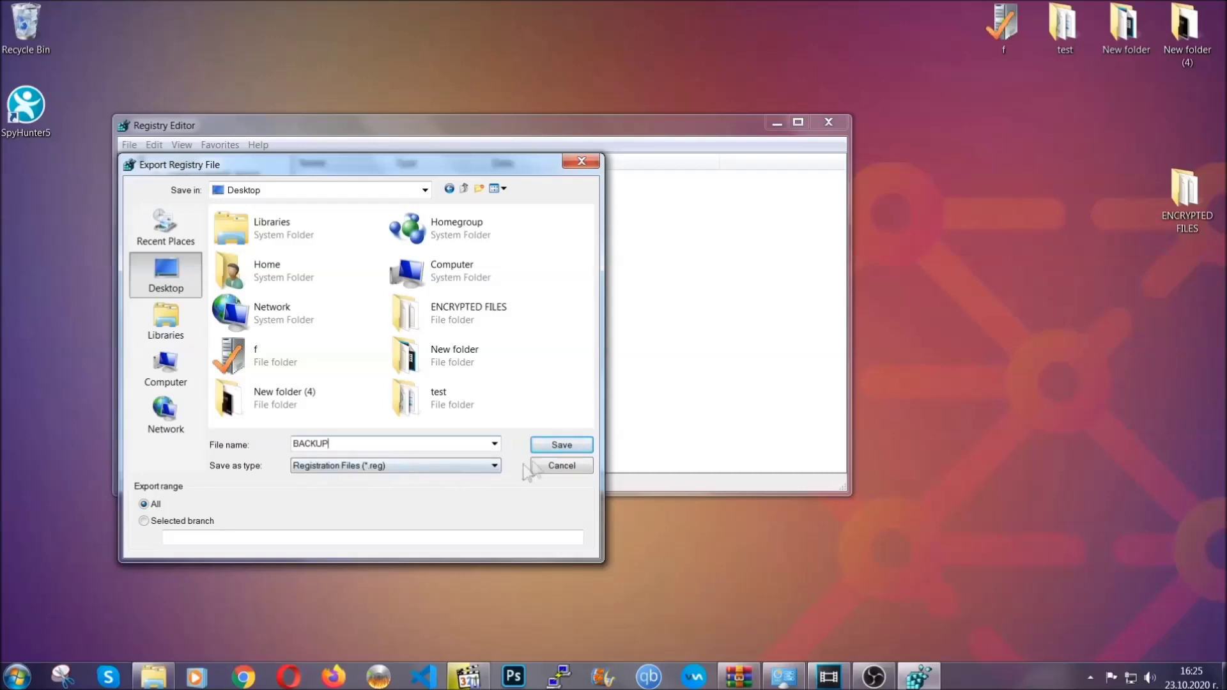
pyautogui.click(554, 445)
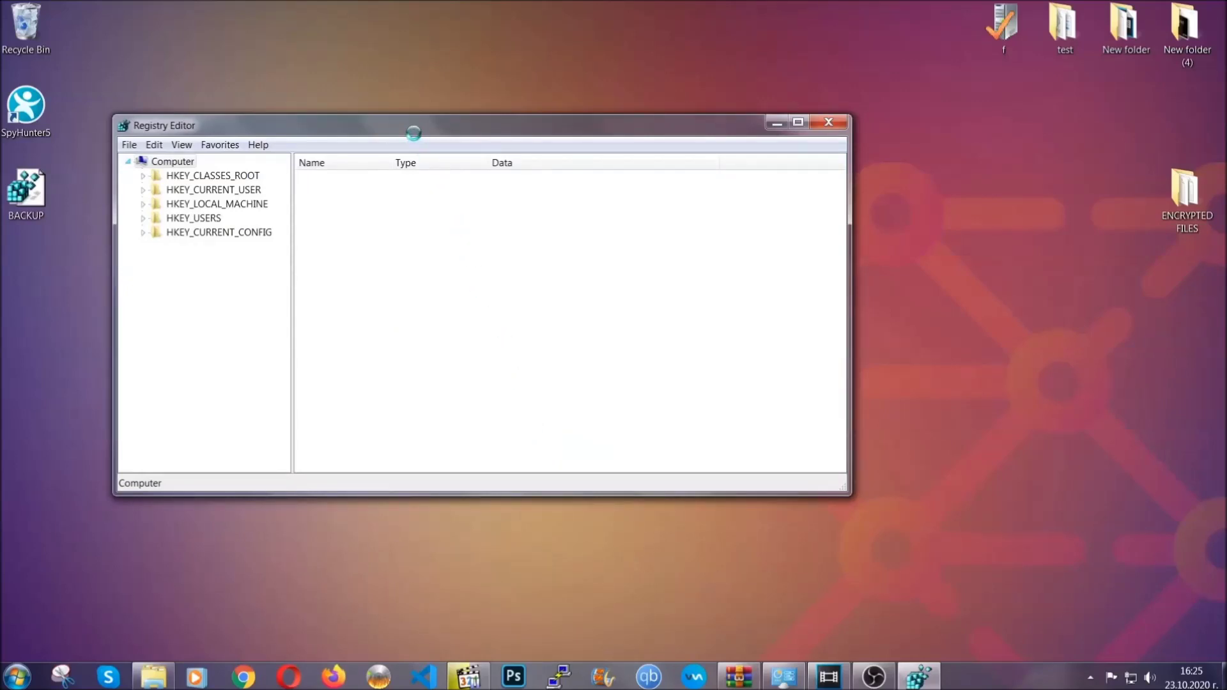
pyautogui.moveTo(413, 133); pyautogui.dragTo(536, 174)
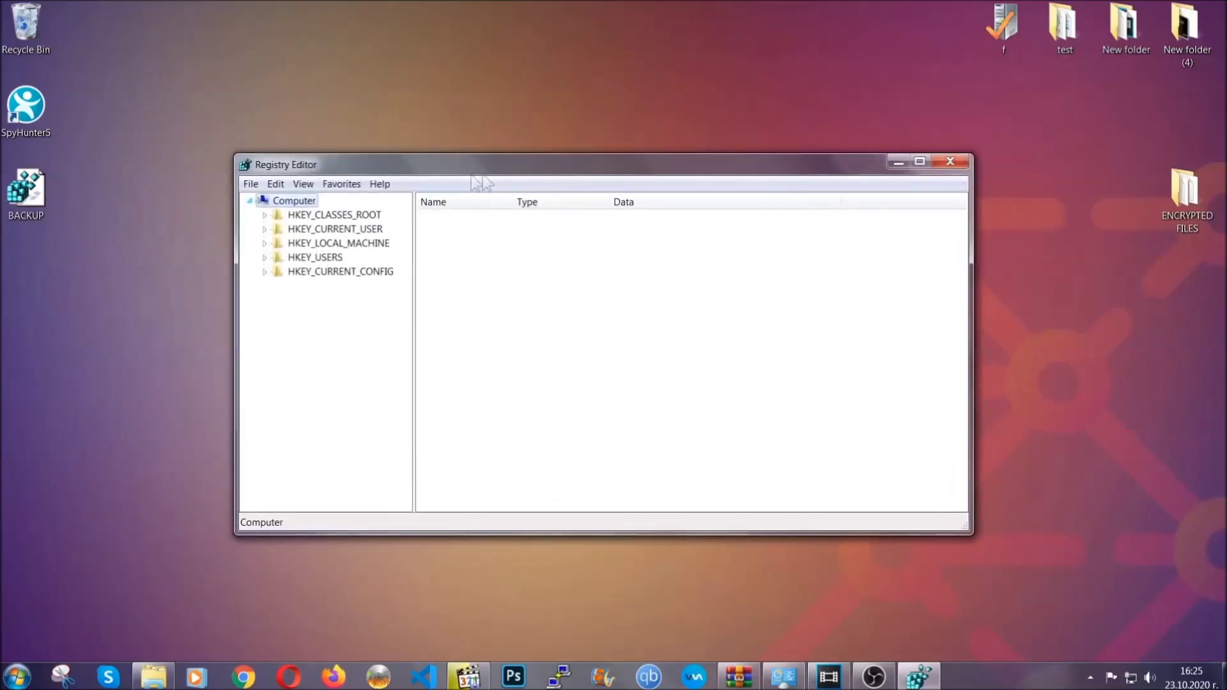
# Run a keys-only search for RunOnce and open the CurrentVersion Run key in HKEY_CURRENT_USER.
pyautogui.click(249, 185)
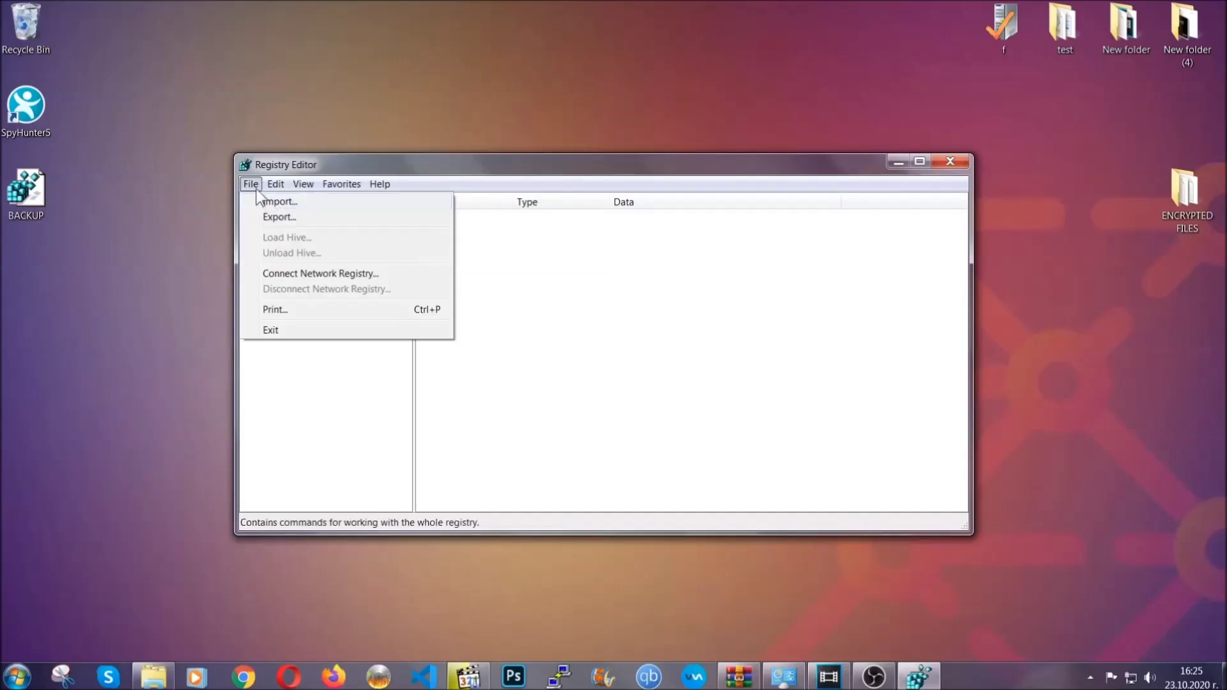
pyautogui.click(251, 185)
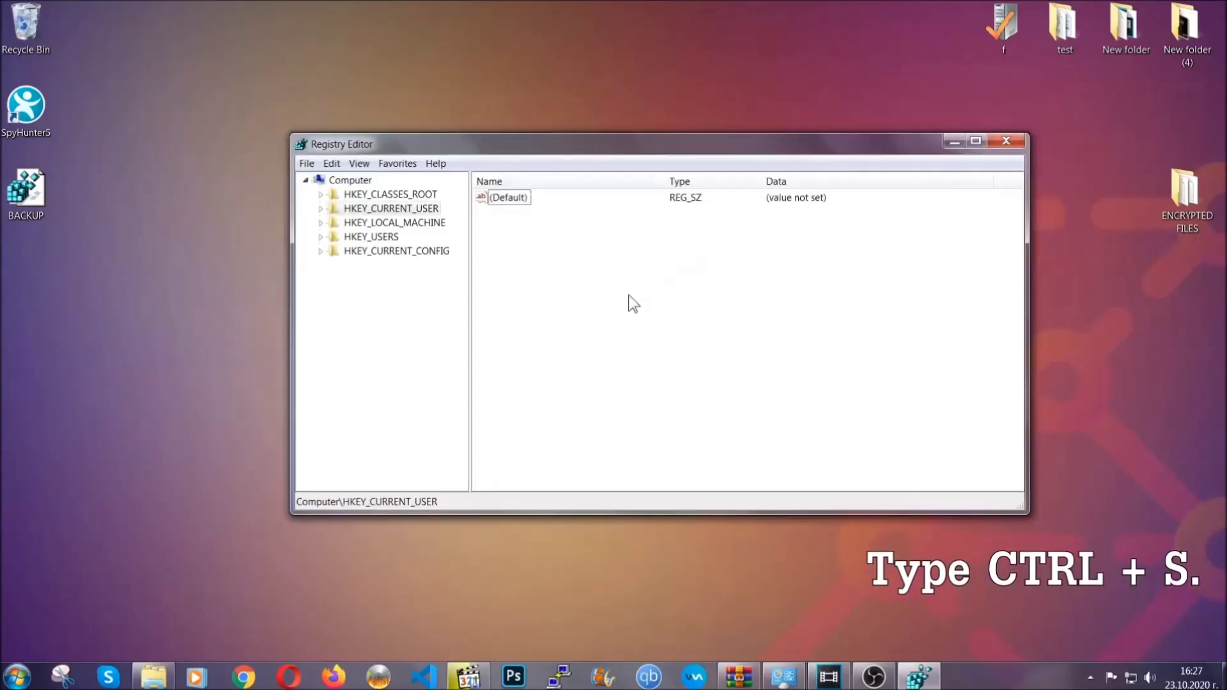
pyautogui.hotkey('ctrl', 'f')
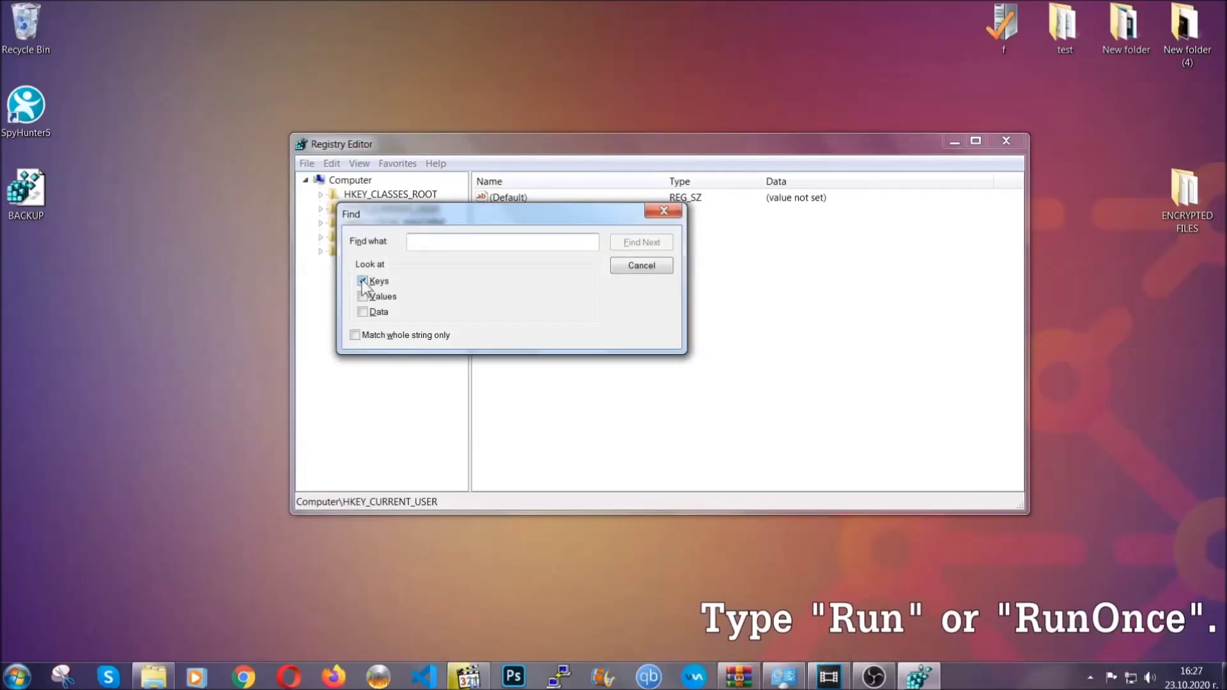
pyautogui.write('R')
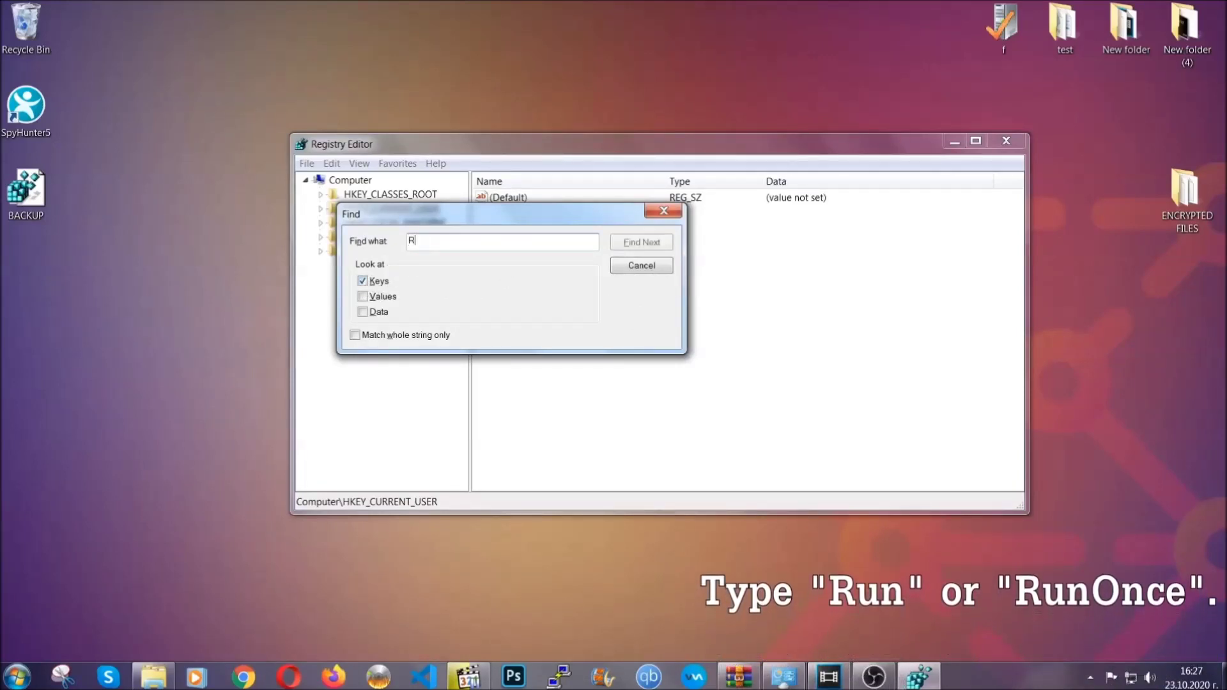
pyautogui.write('unOnce')
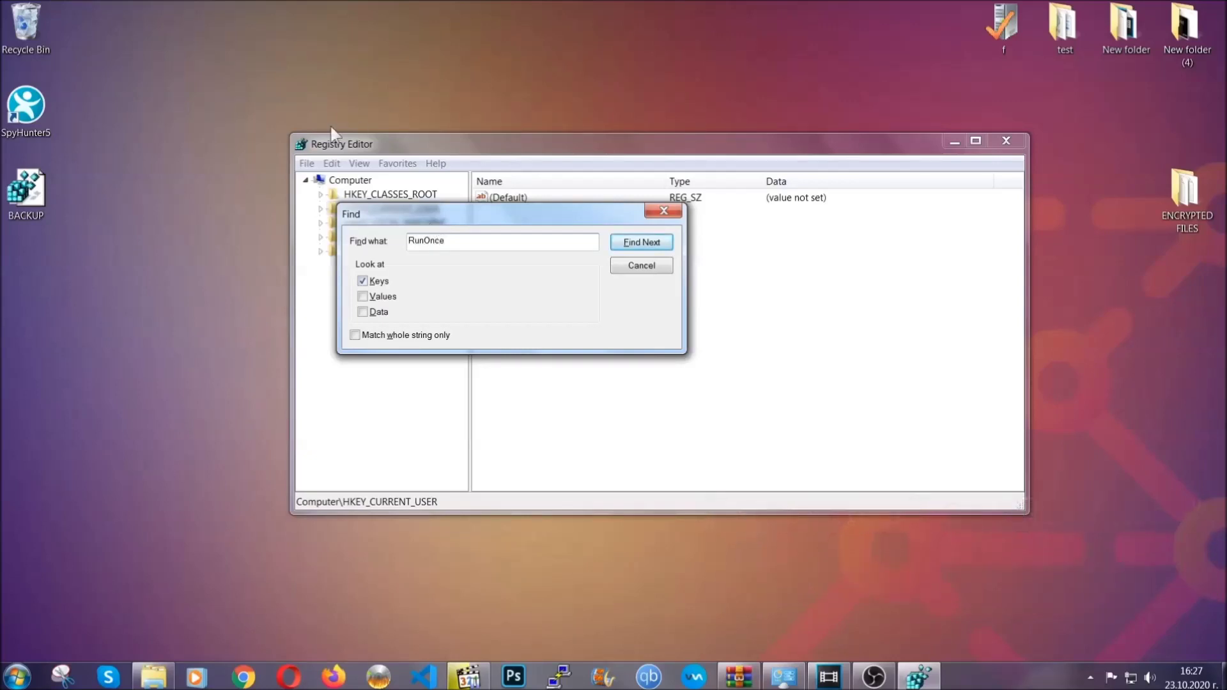
pyautogui.click(656, 246)
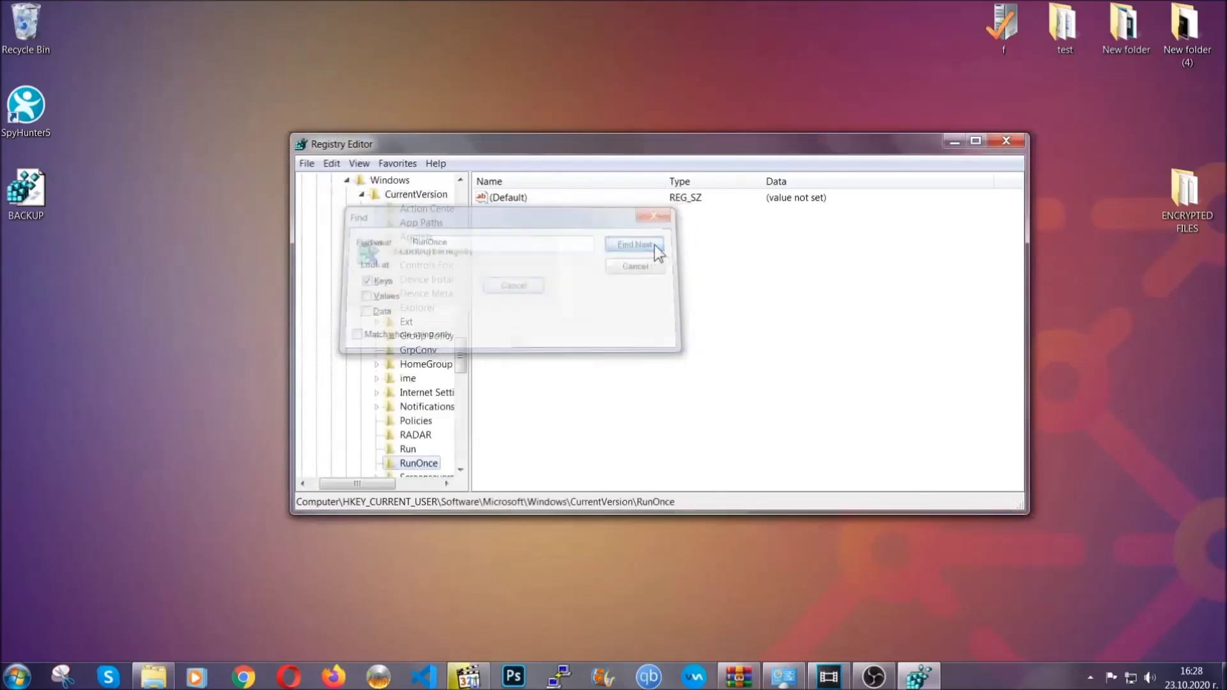
pyautogui.moveTo(461, 352); pyautogui.dragTo(463, 375)
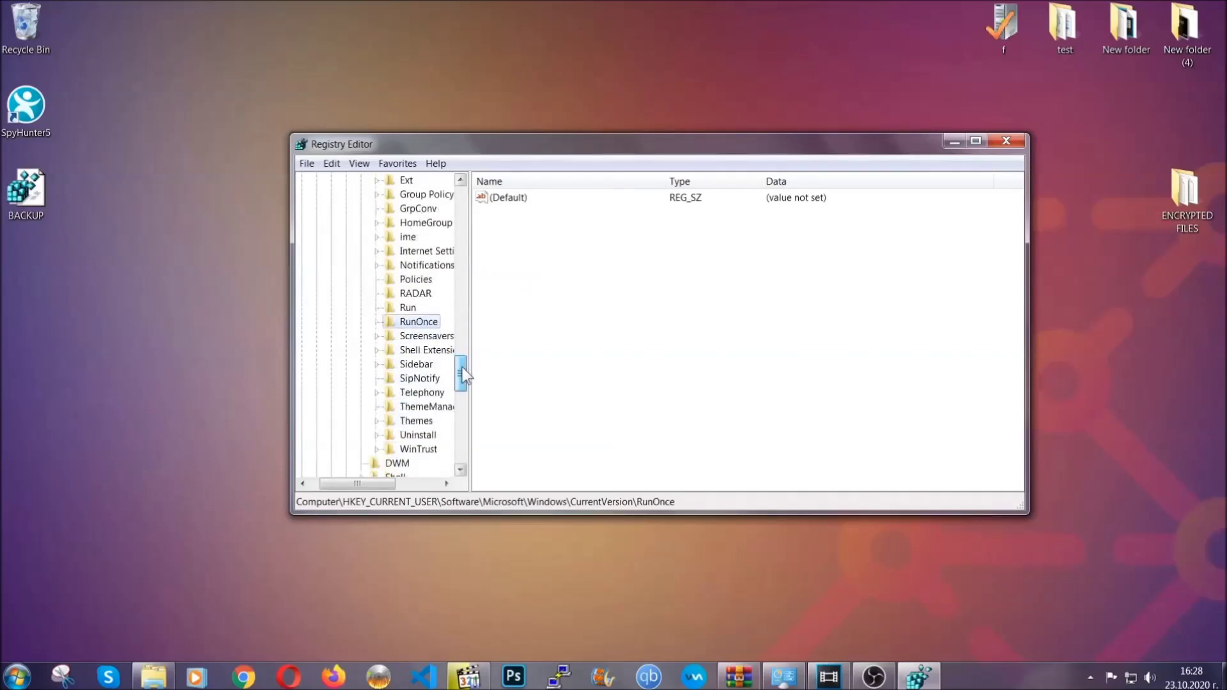
pyautogui.click(407, 307)
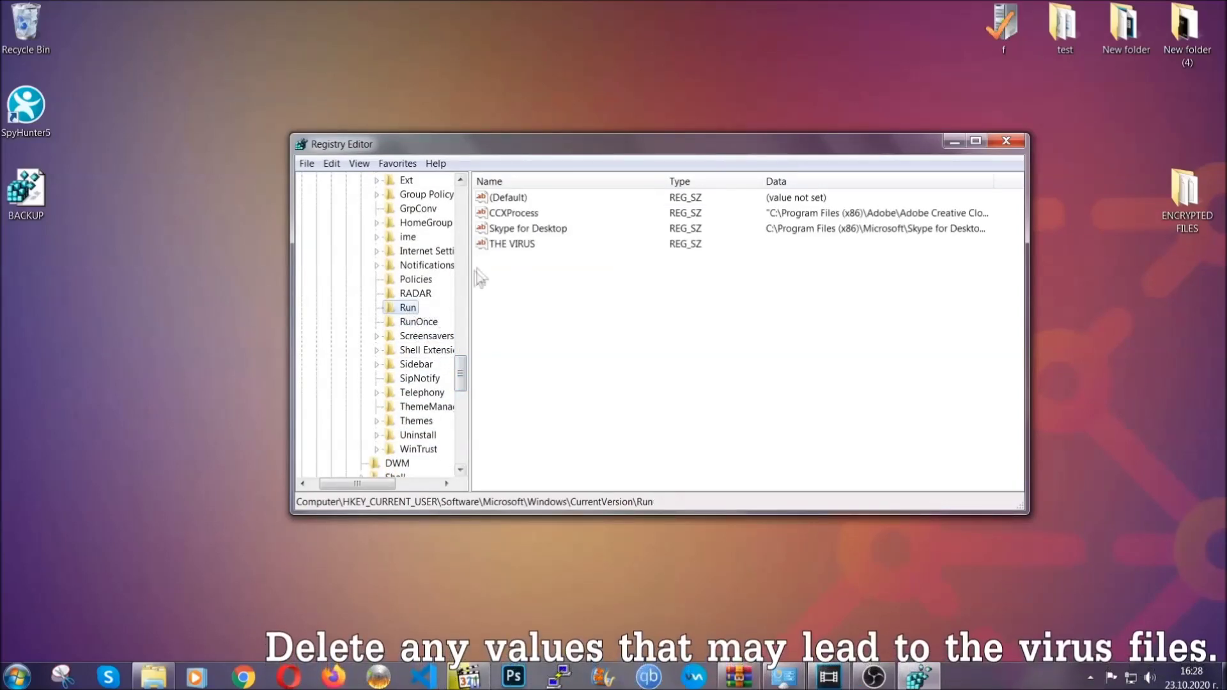
# Delete the THE VIRUS value from the Run key and close Registry Editor.
pyautogui.click(505, 245)
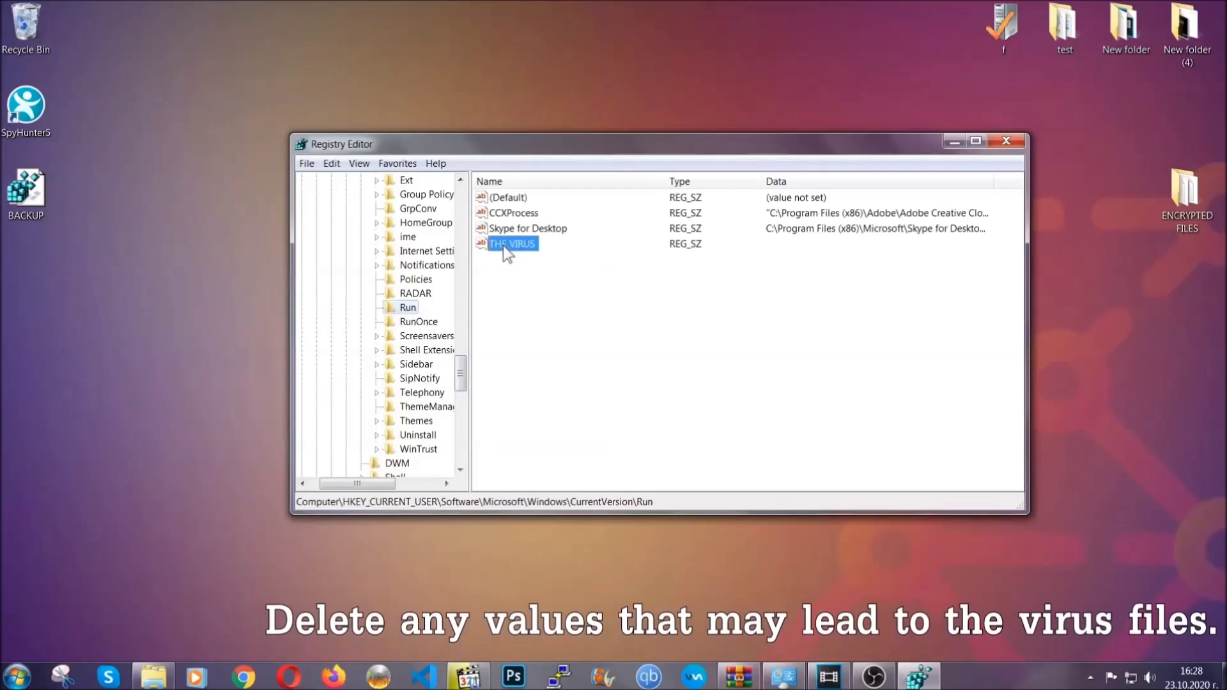
pyautogui.rightClick(504, 246)
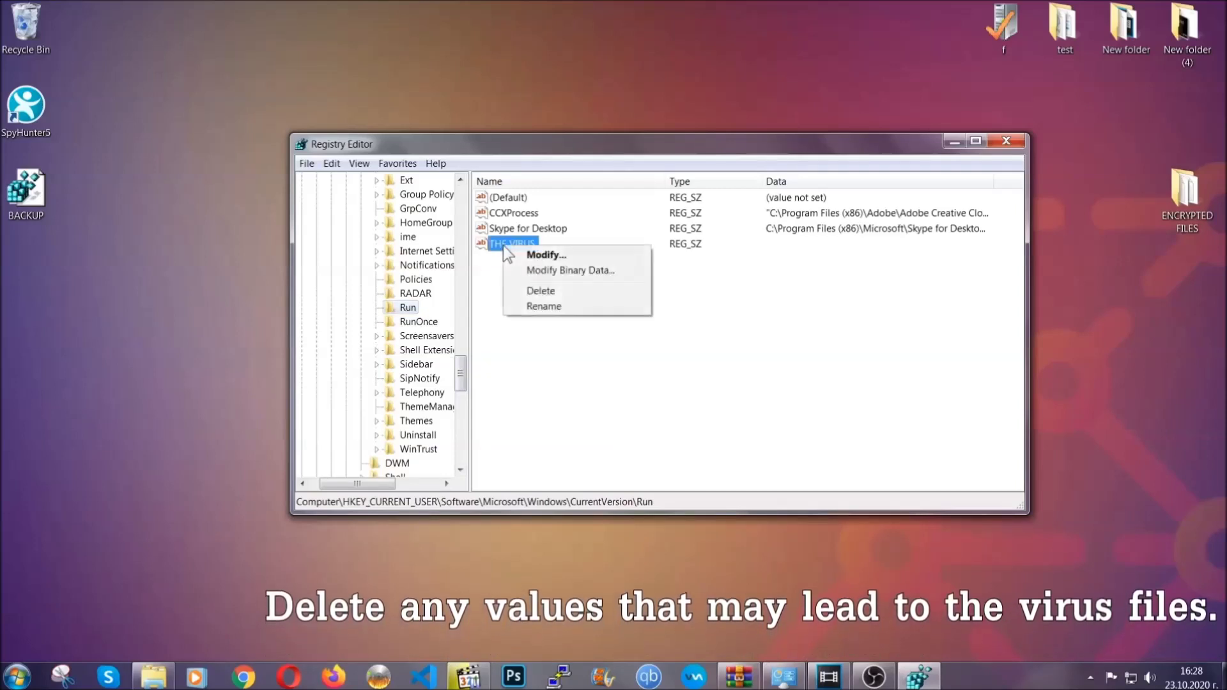
pyautogui.click(529, 292)
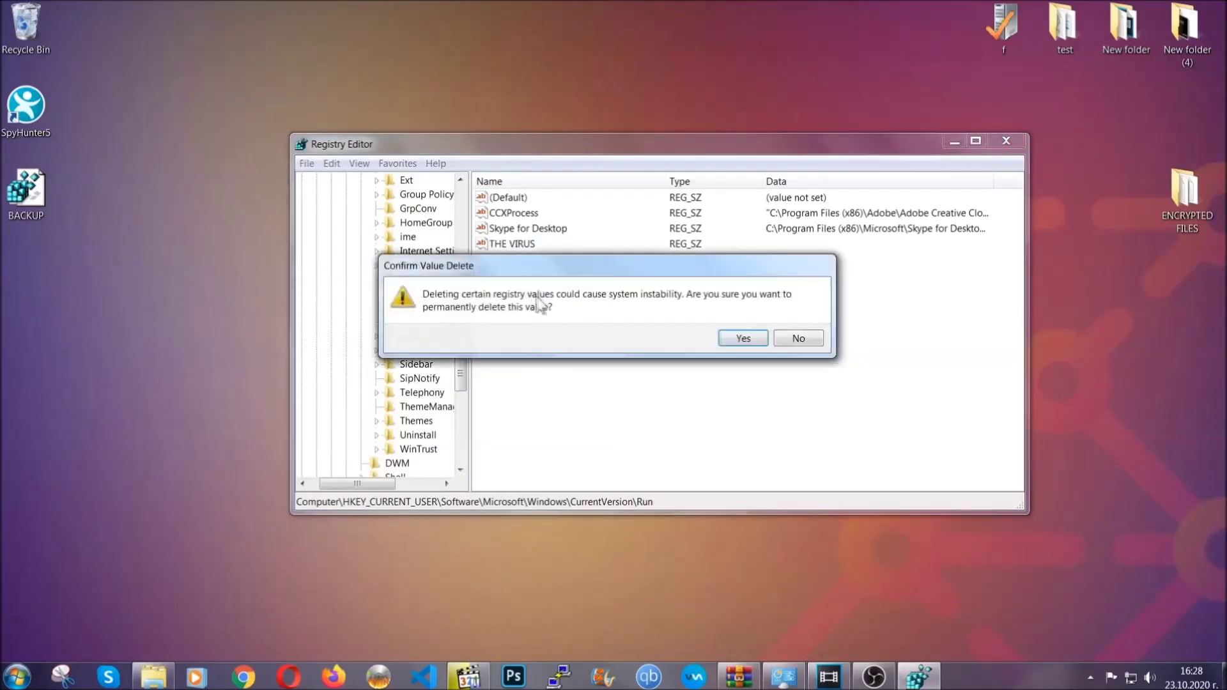
pyautogui.click(743, 339)
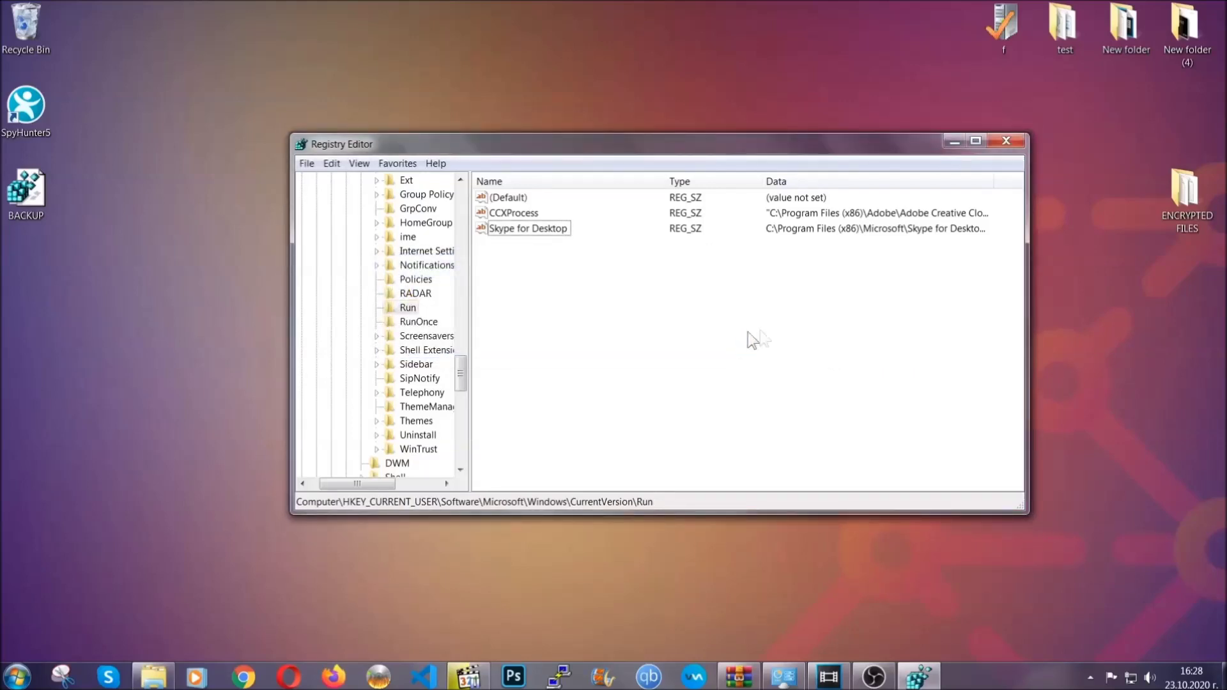
pyautogui.click(1013, 139)
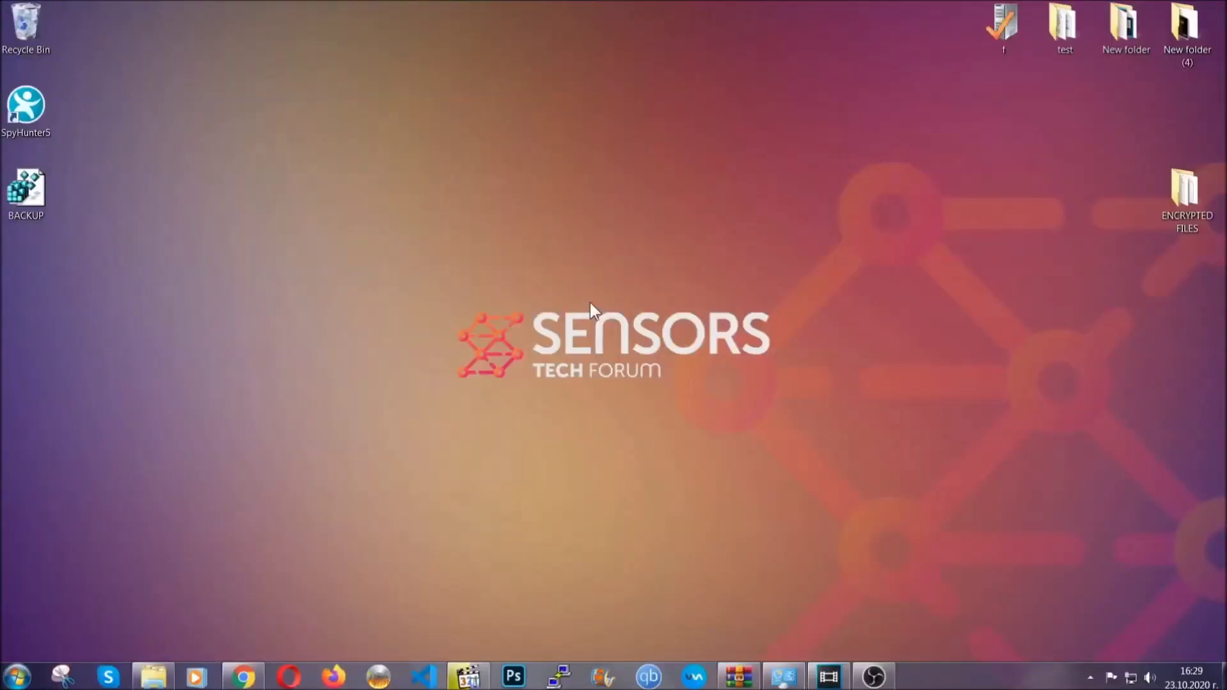
# Bring the Chrome recovery article to the front and select its full web address.
pyautogui.click(243, 675)
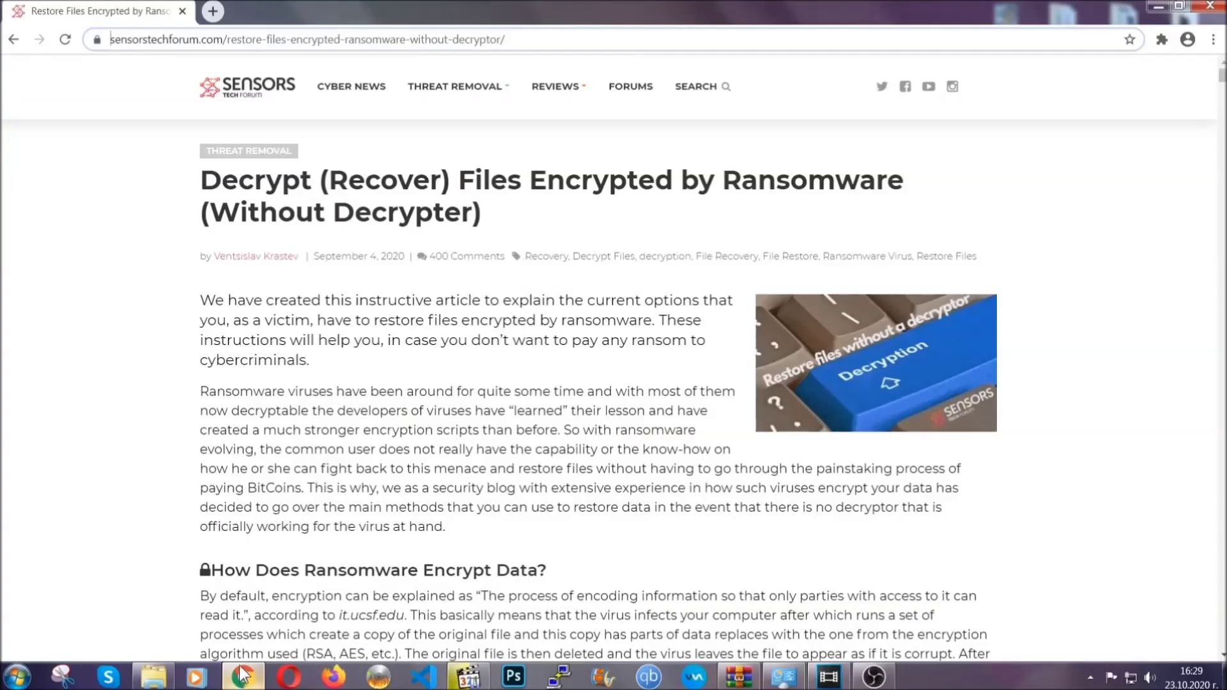
pyautogui.click(128, 40)
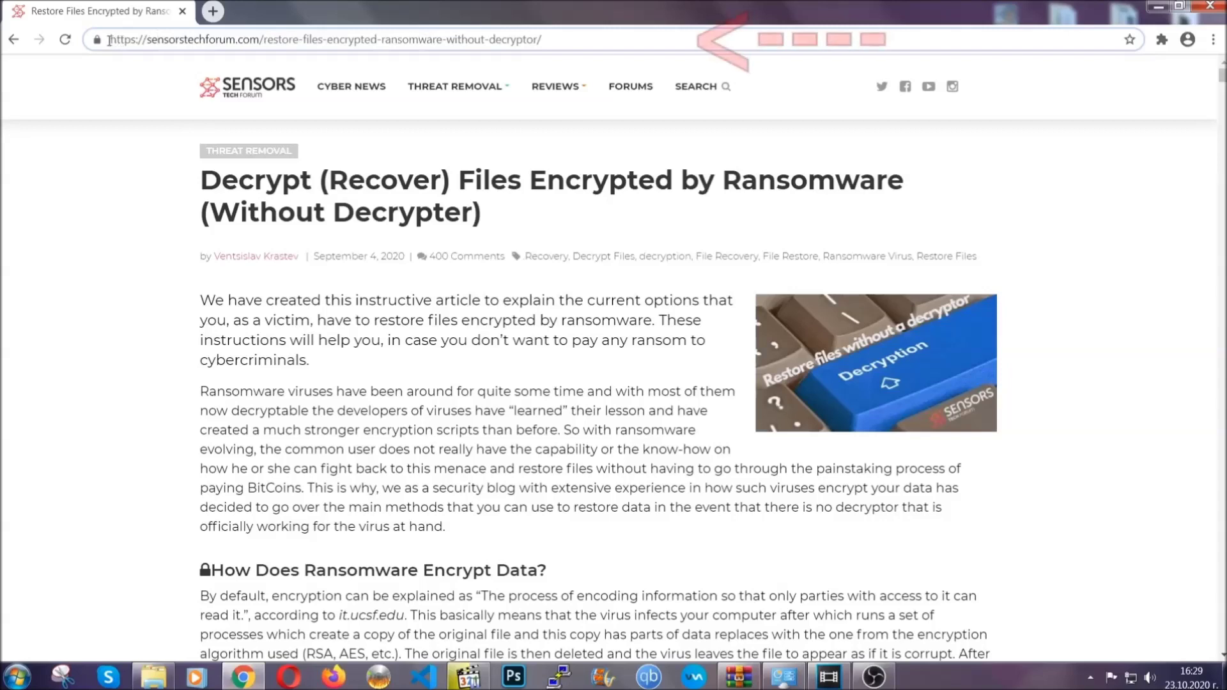
pyautogui.moveTo(113, 39); pyautogui.dragTo(553, 45)
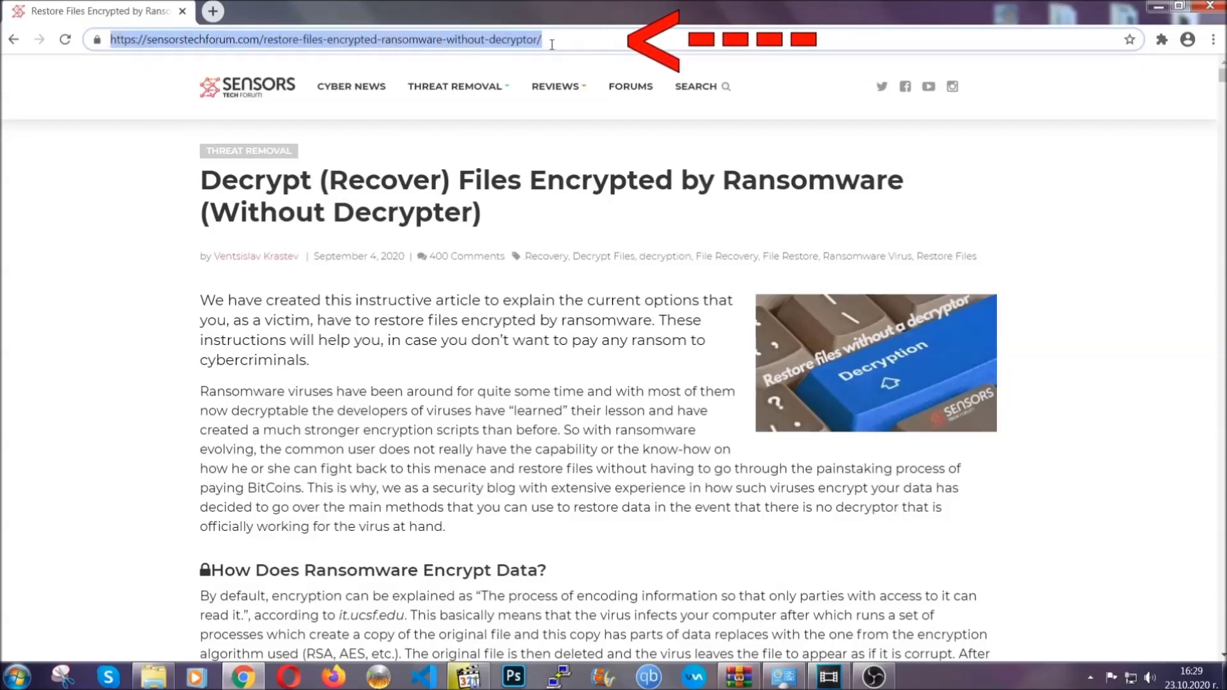
# Scroll down to the Method links and expand Method 2, Restore Data via Windows Backup.
pyautogui.moveTo(549, 113)
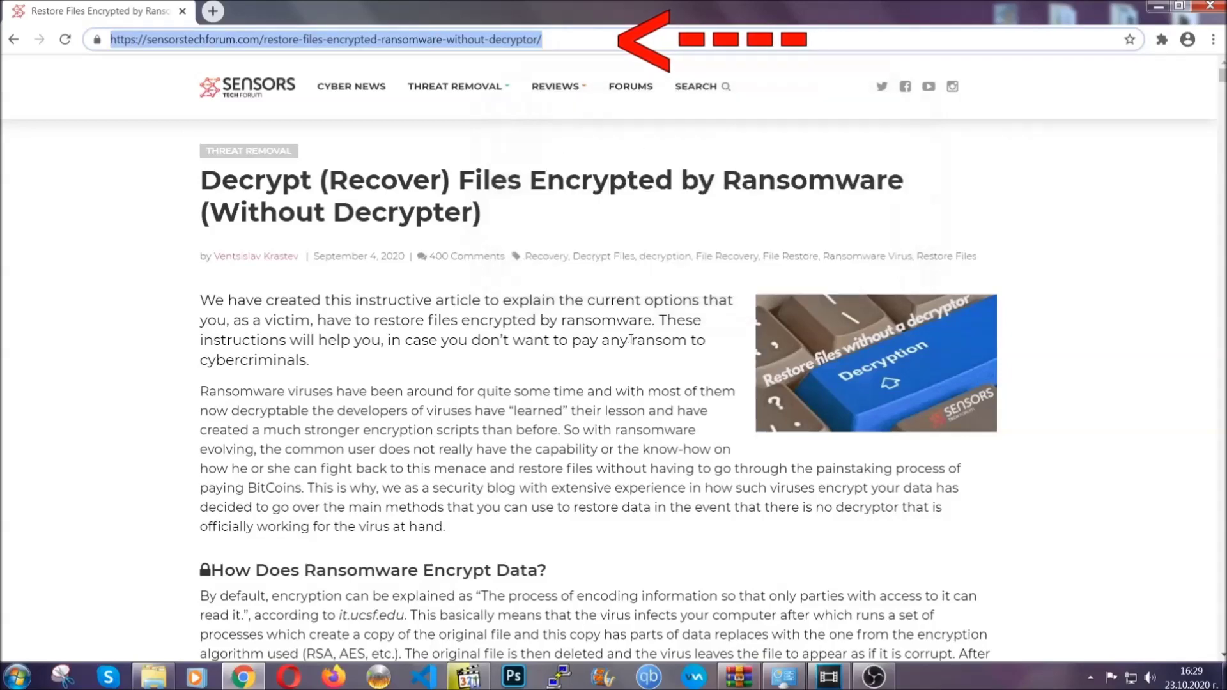
pyautogui.scroll(-5, 631, 349)
pyautogui.scroll(-6, 631, 349)
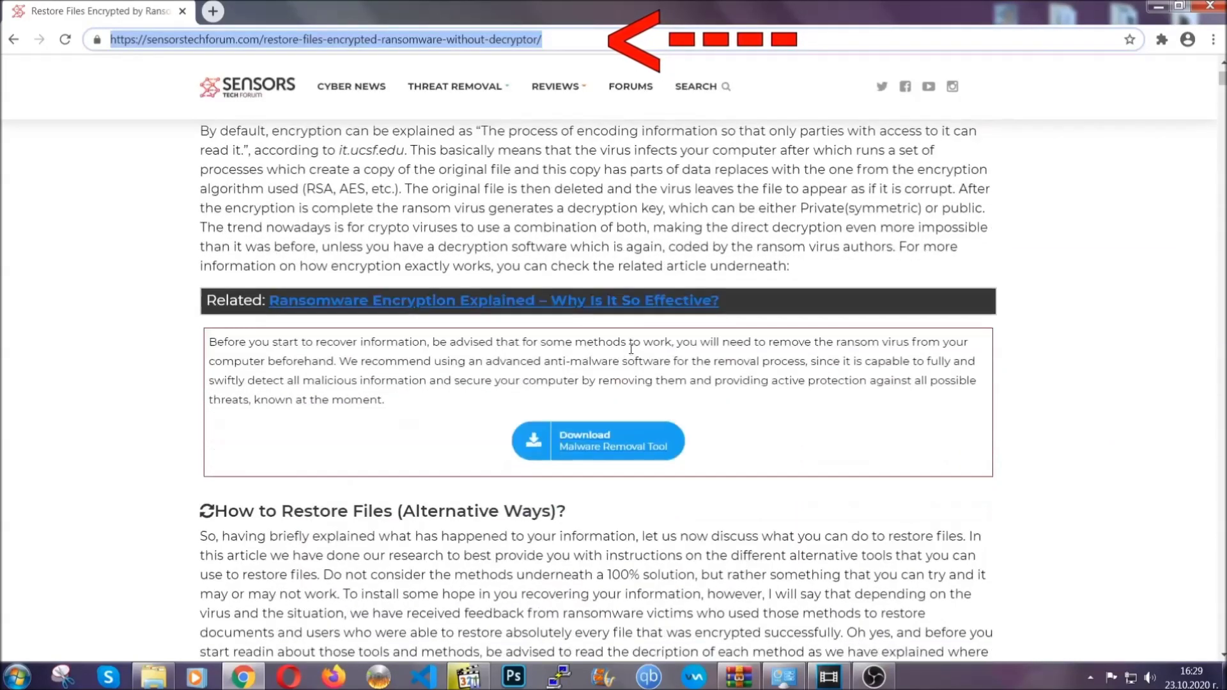
pyautogui.scroll(-4, 631, 349)
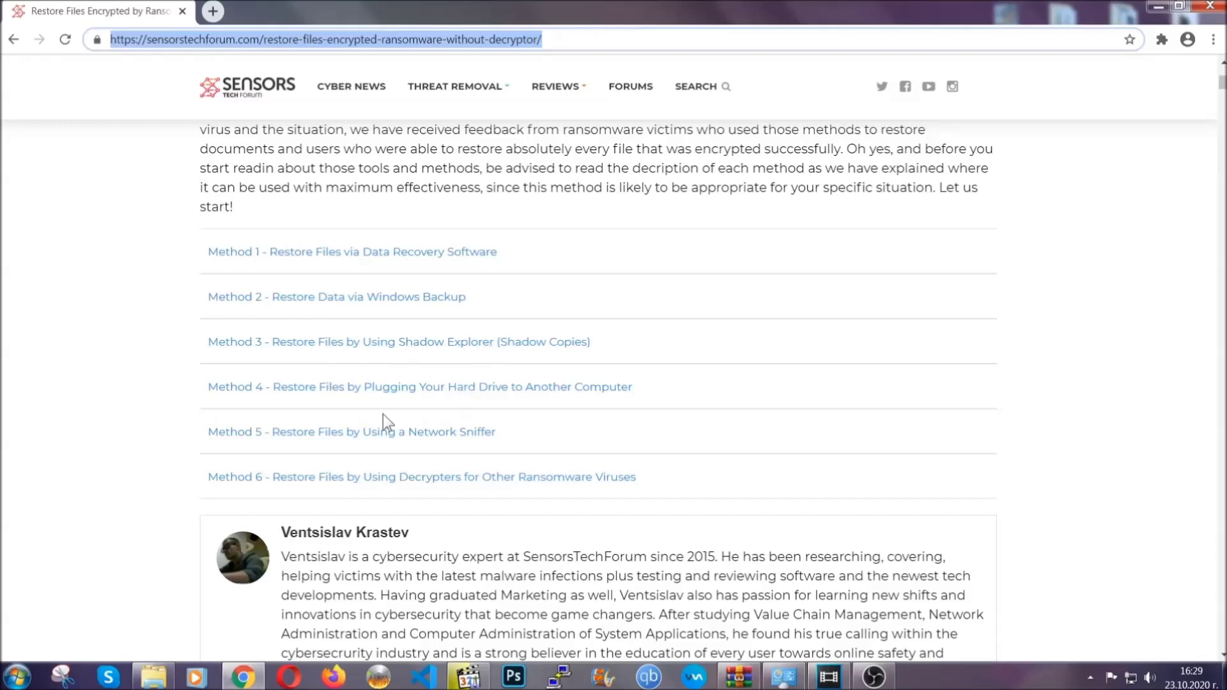
pyautogui.click(382, 297)
# Highlight the Method 2 summary table, then expand Step1, Step2 and Step3 of the backup instructions.
pyautogui.moveTo(355, 380); pyautogui.dragTo(431, 477)
pyautogui.click(437, 479)
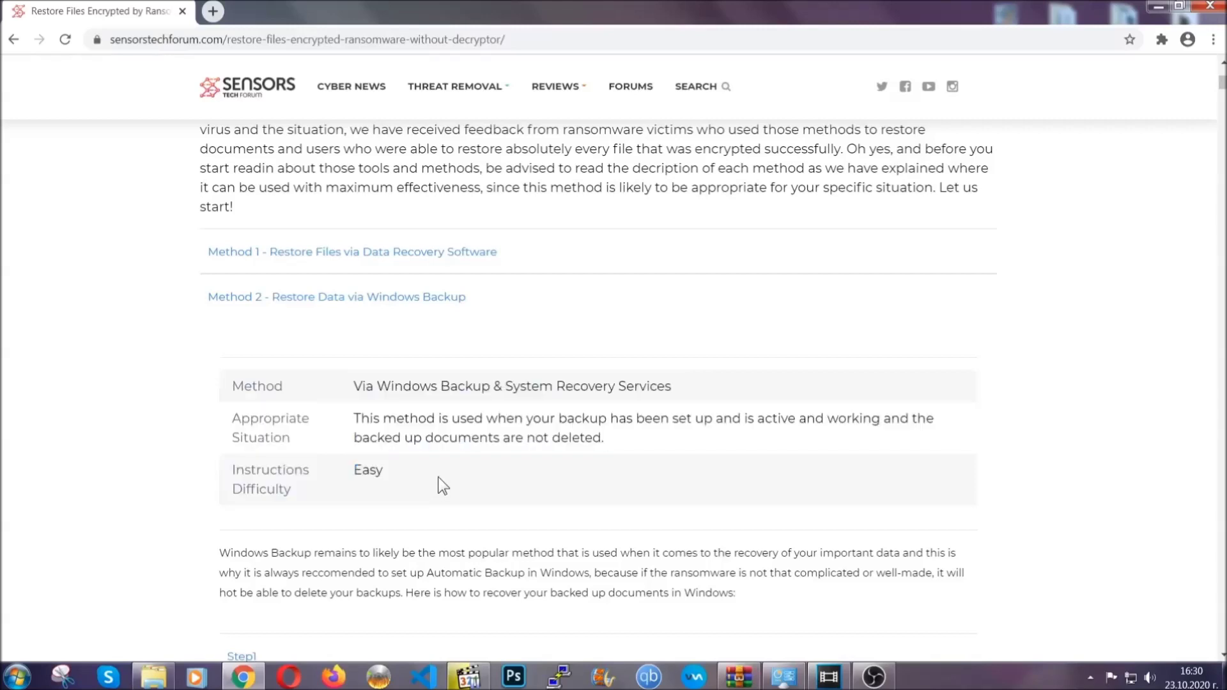
pyautogui.scroll(-4, 438, 477)
pyautogui.click(251, 337)
pyautogui.scroll(-5, 575, 398)
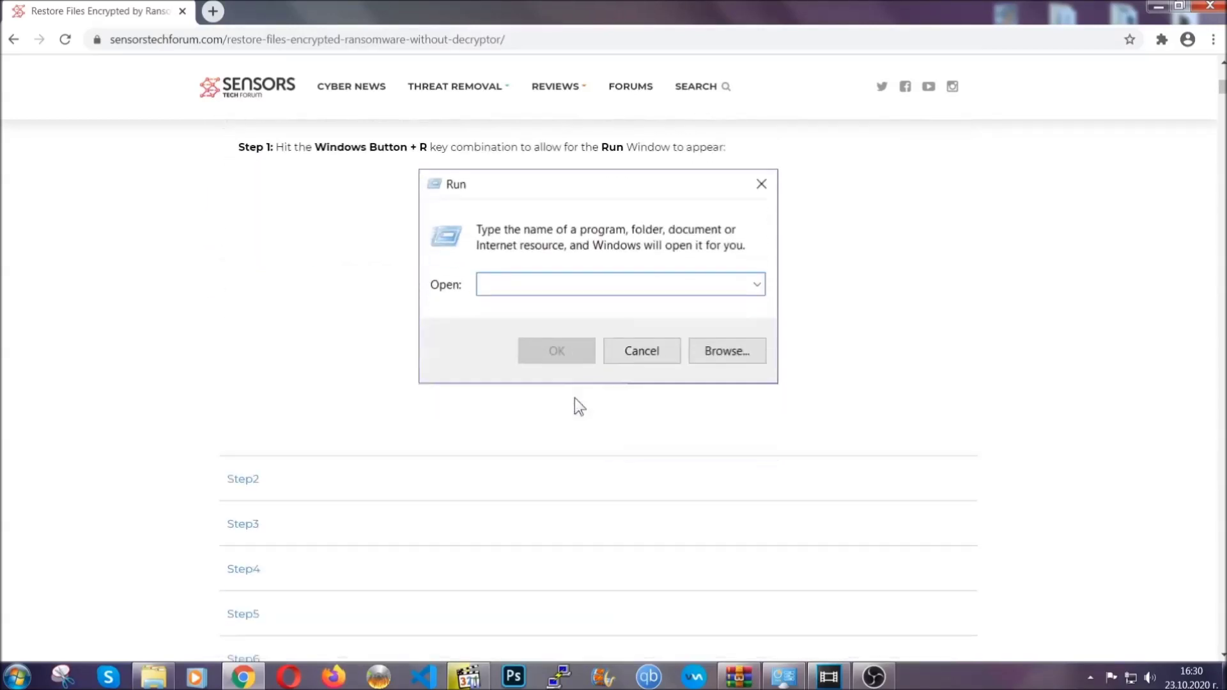
pyautogui.click(287, 402)
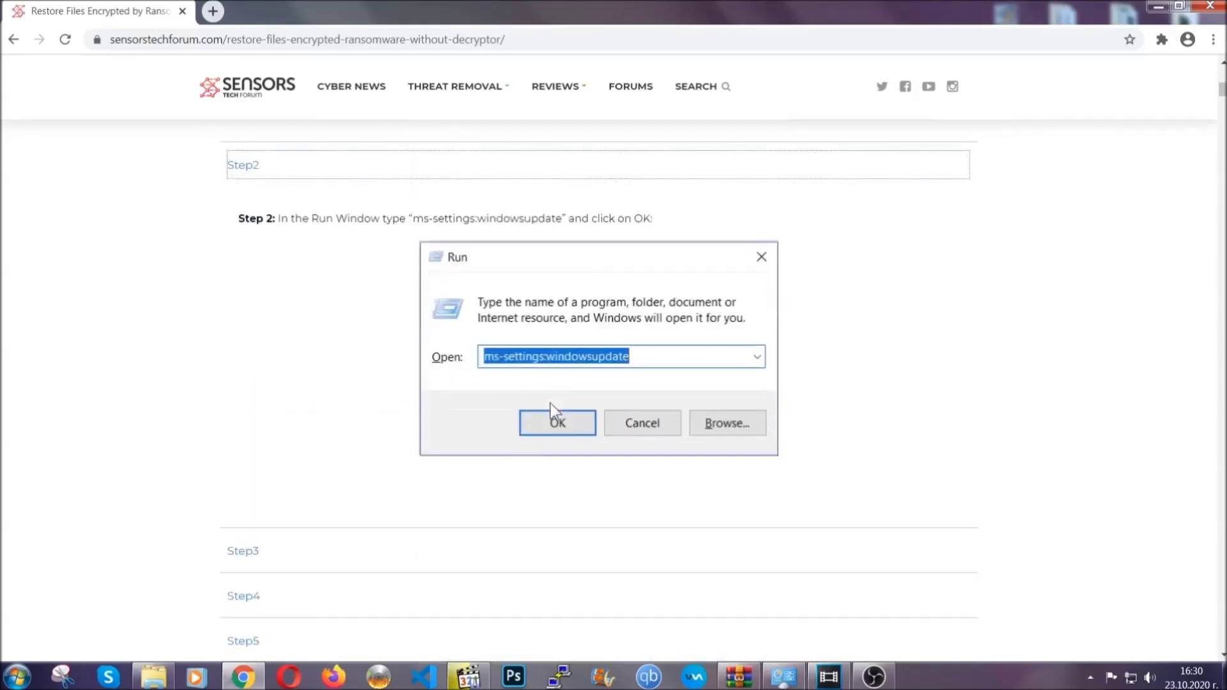
pyautogui.click(362, 464)
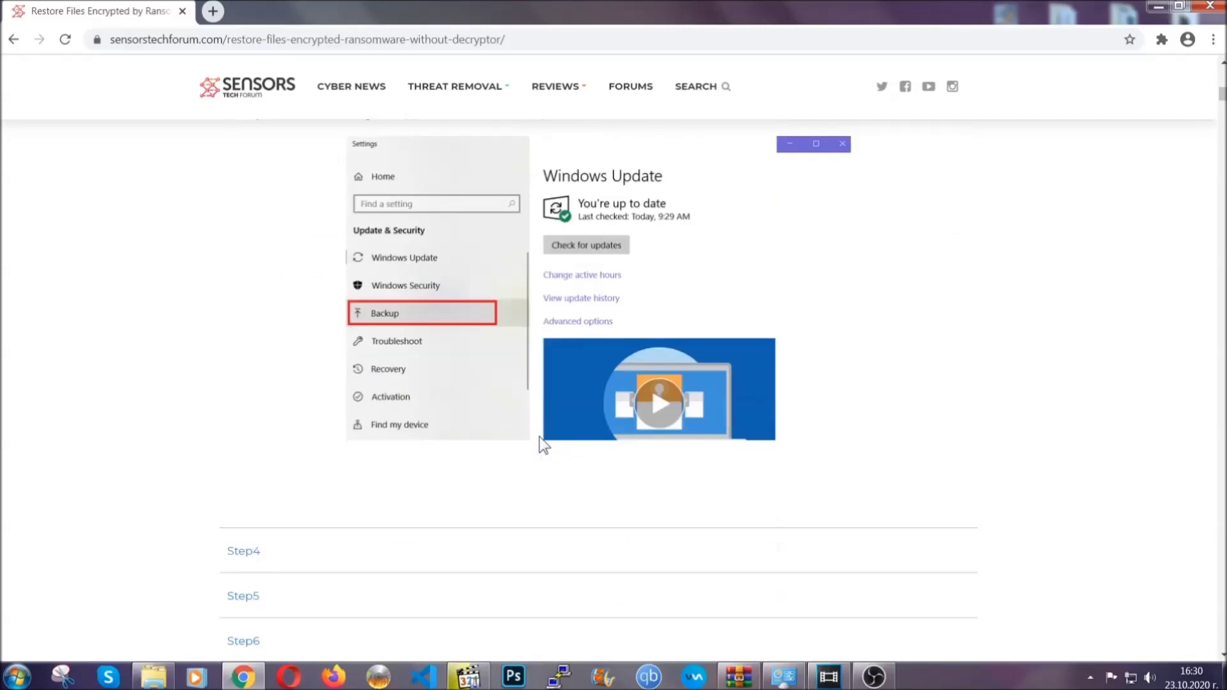
# Review the expanded backup steps, return to the top, and minimize Chrome to the desktop.
pyautogui.scroll(-2, 539, 436)
pyautogui.scroll(-8, 538, 438)
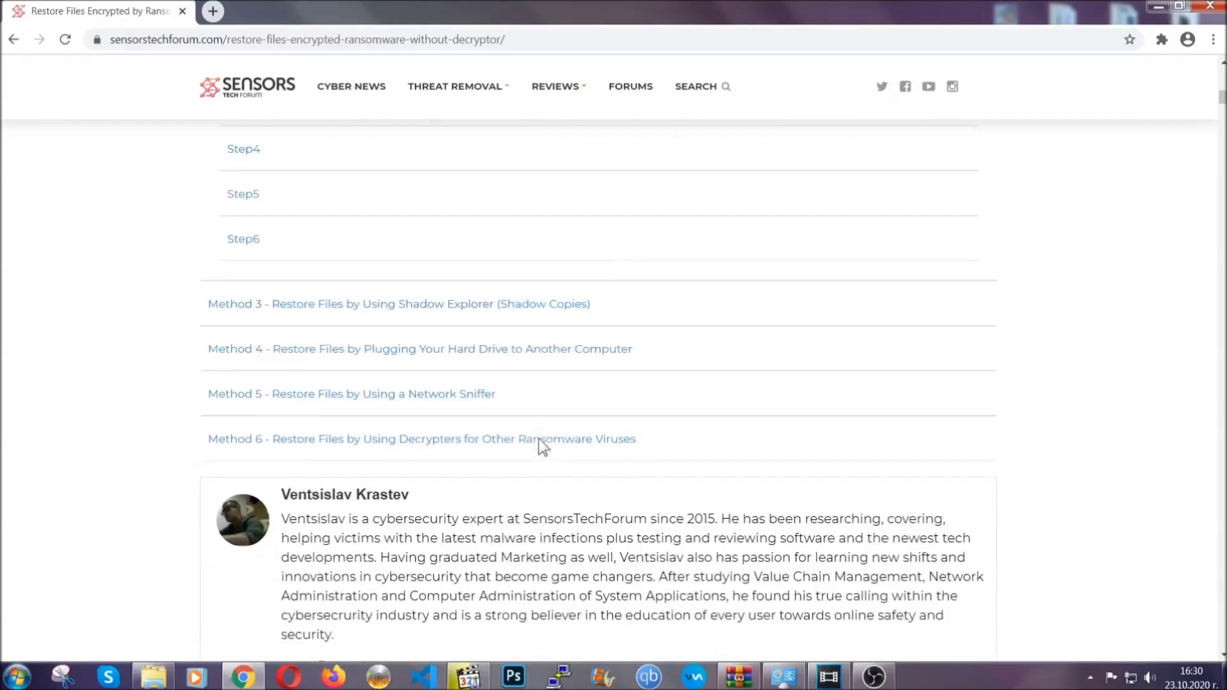
pyautogui.scroll(15, 539, 438)
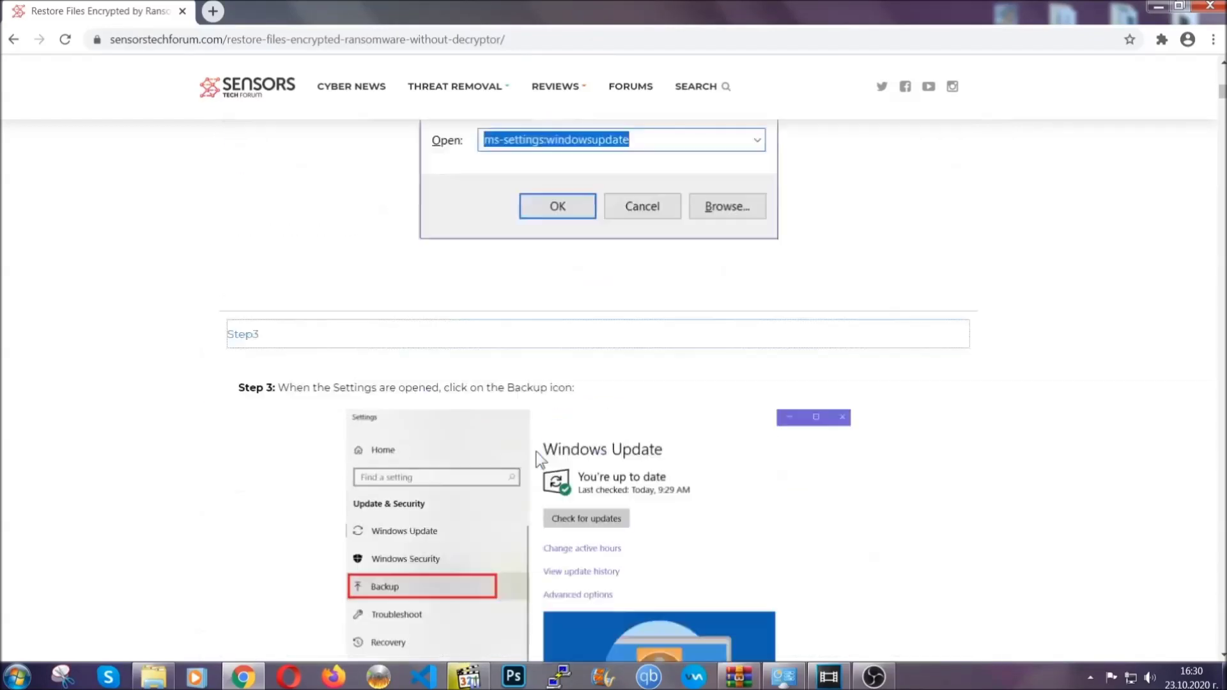
pyautogui.scroll(5, 536, 458)
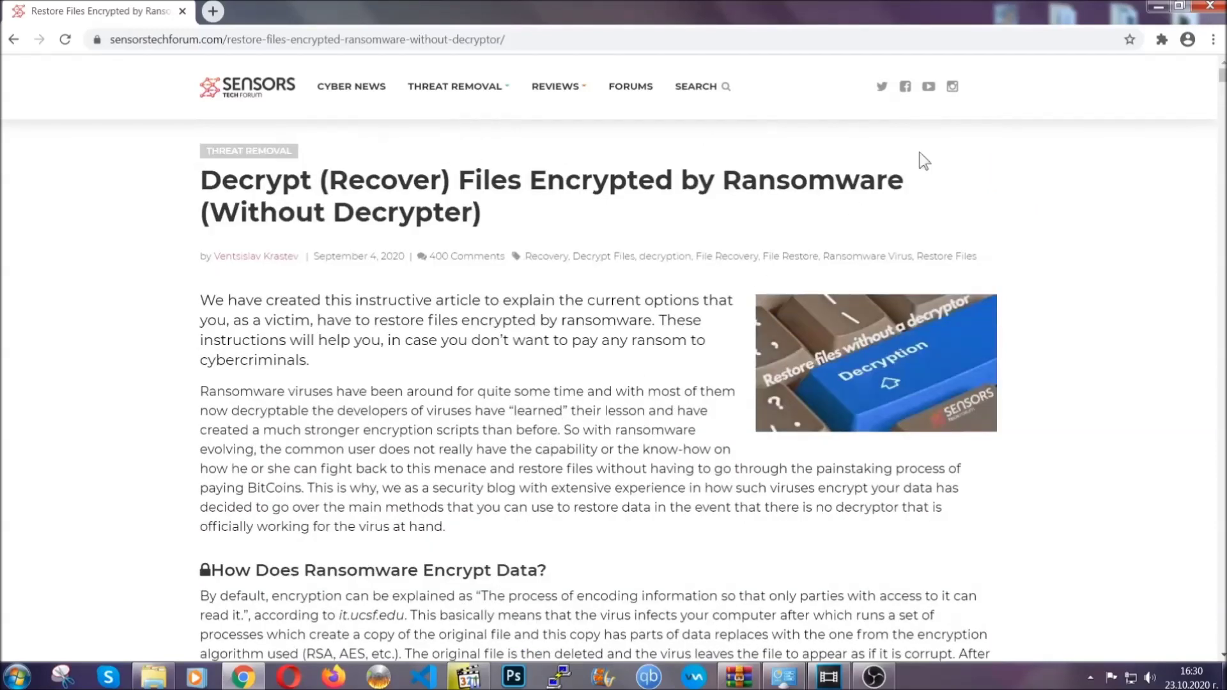
pyautogui.click(1157, 6)
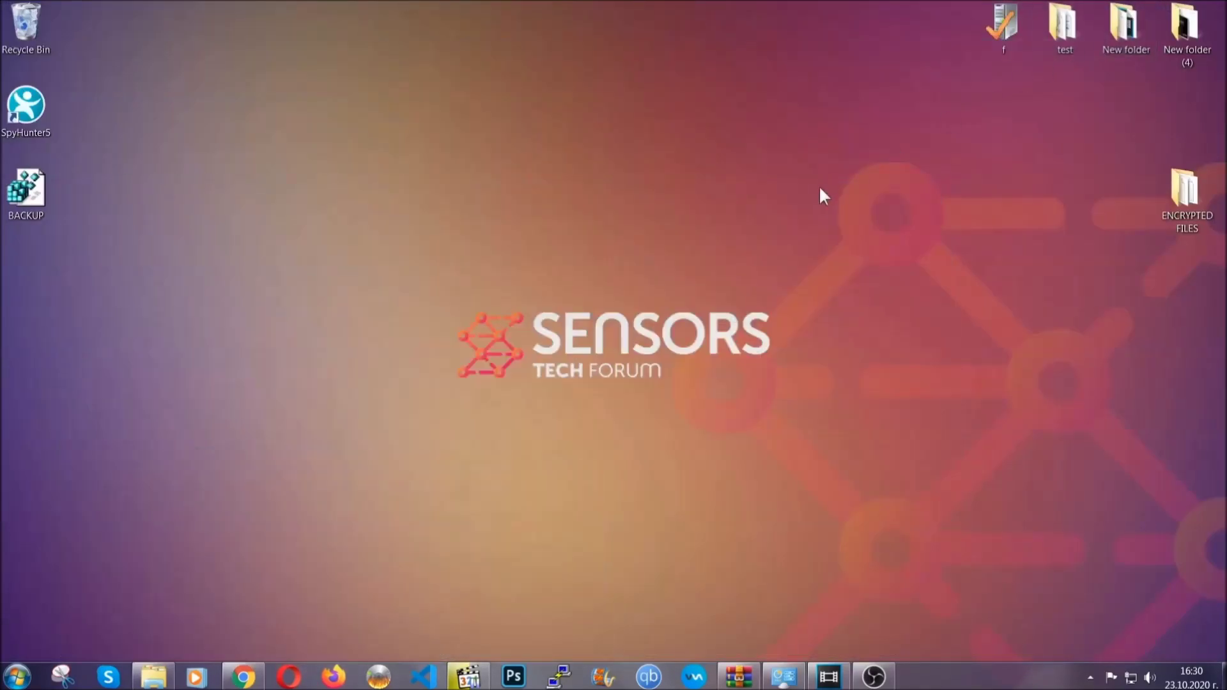